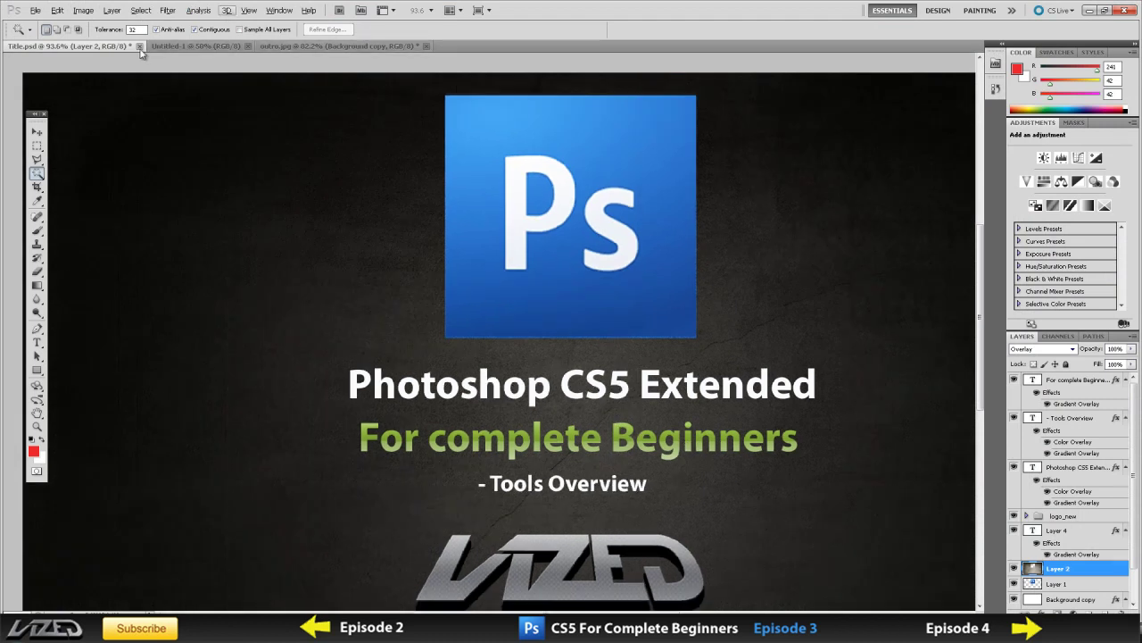
Step: Switch from the title artwork to the outro.jpg 'Thanks For Watching!' end screen
click(194, 46)
key(ctrl+Tab)
scroll(406, 337, up, 1)
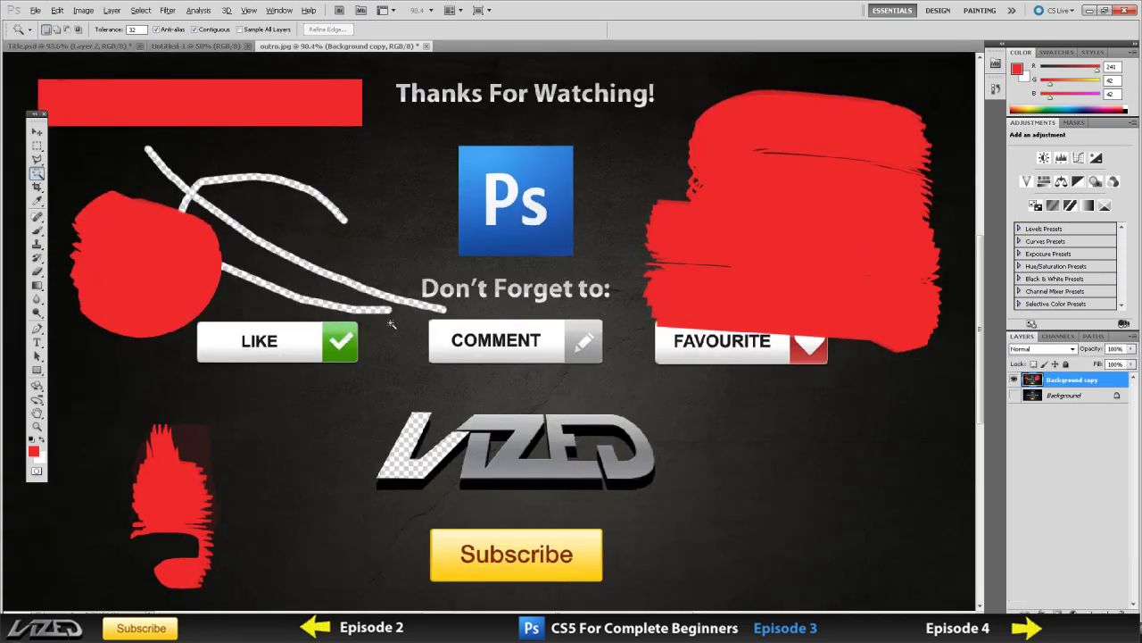
click(36, 172)
click(82, 172)
click(37, 159)
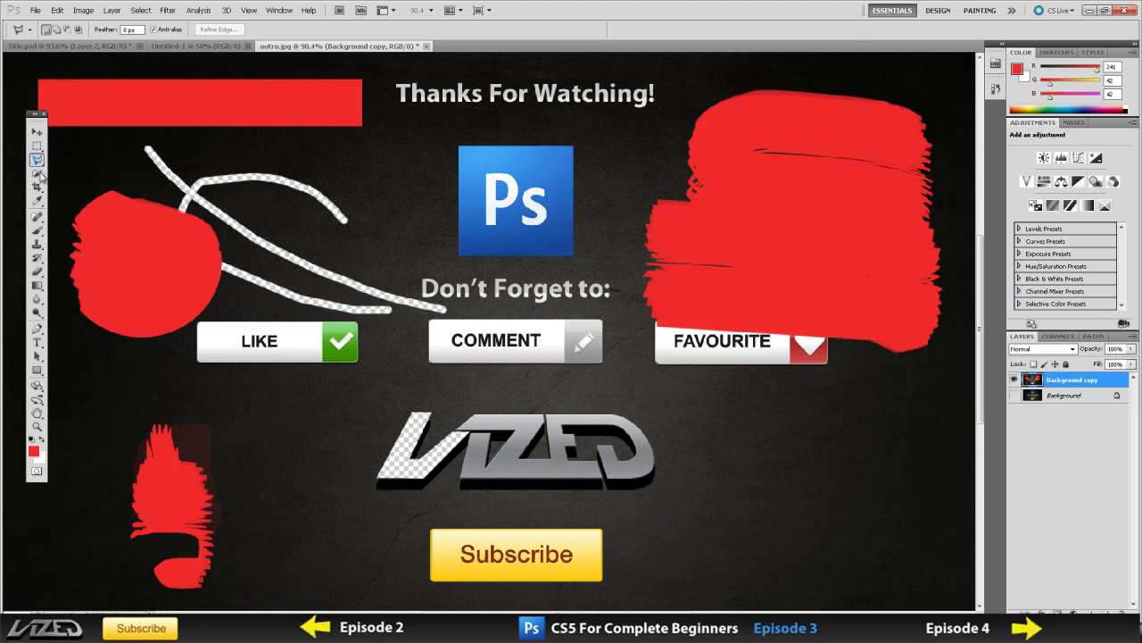
click(37, 174)
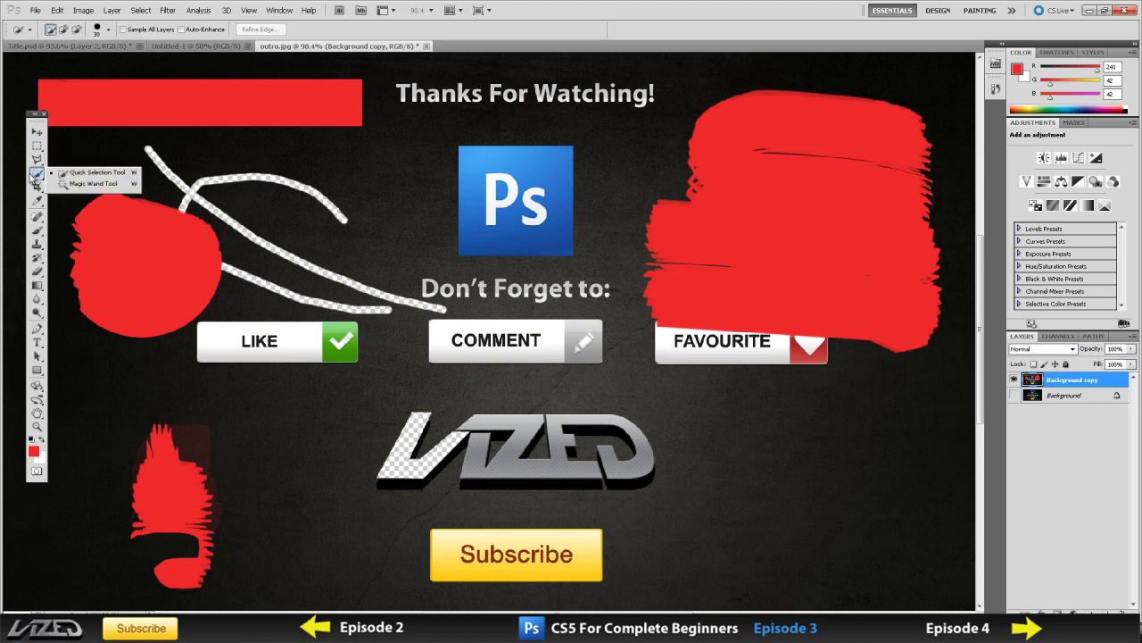
click(90, 184)
scroll(742, 465, down, 3)
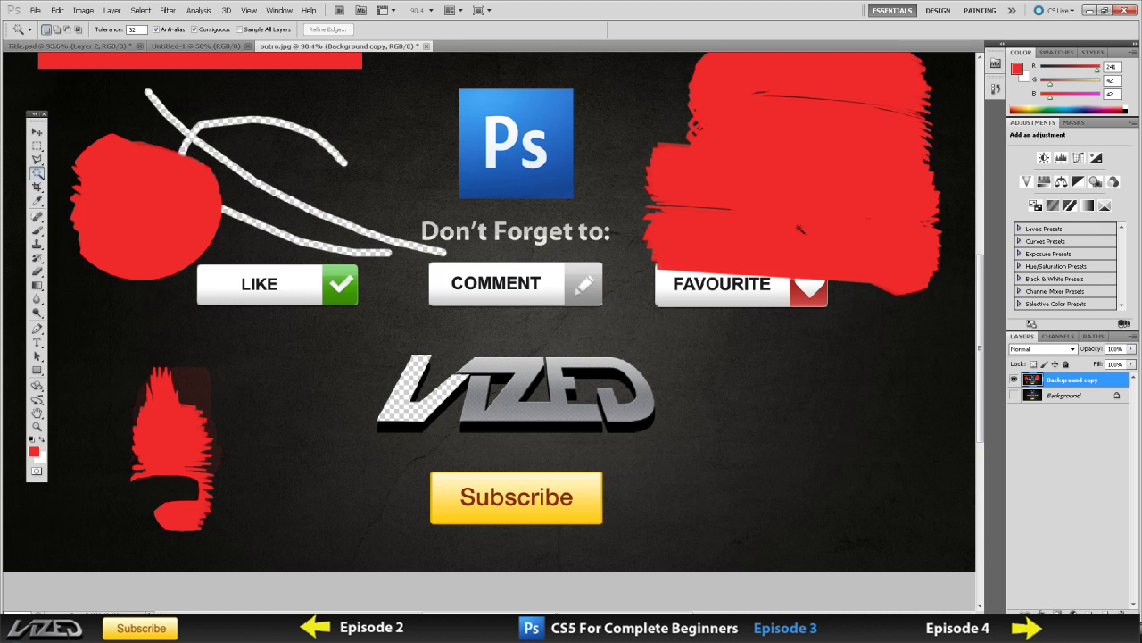
scroll(789, 222, up, 3)
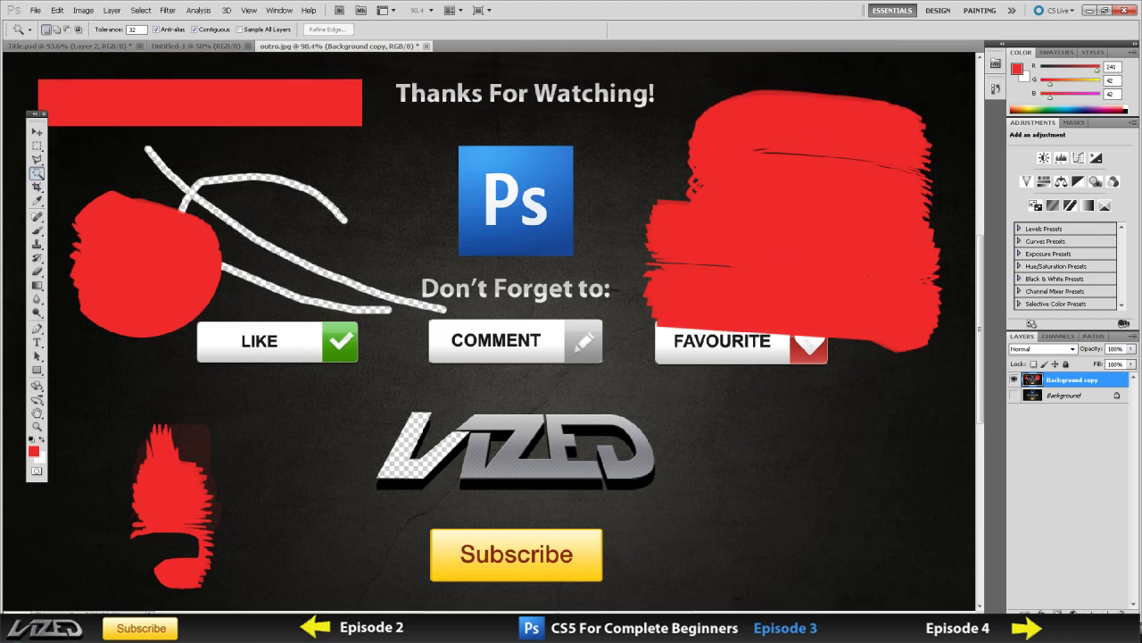
scroll(665, 483, down, 2)
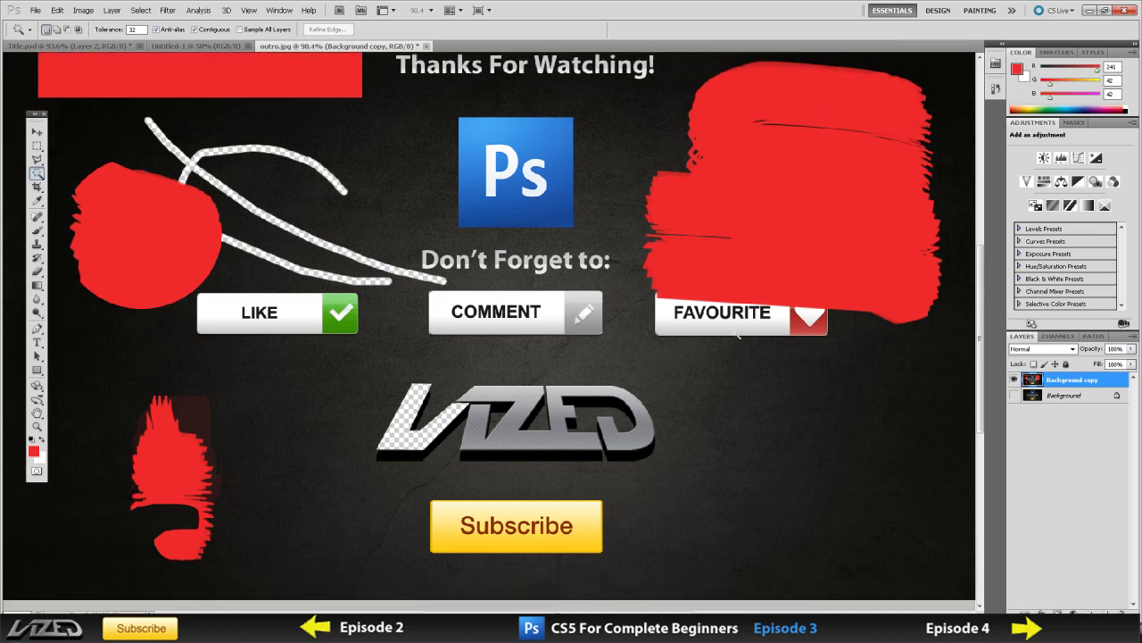
scroll(805, 425, up, 1)
scroll(770, 428, up, 2)
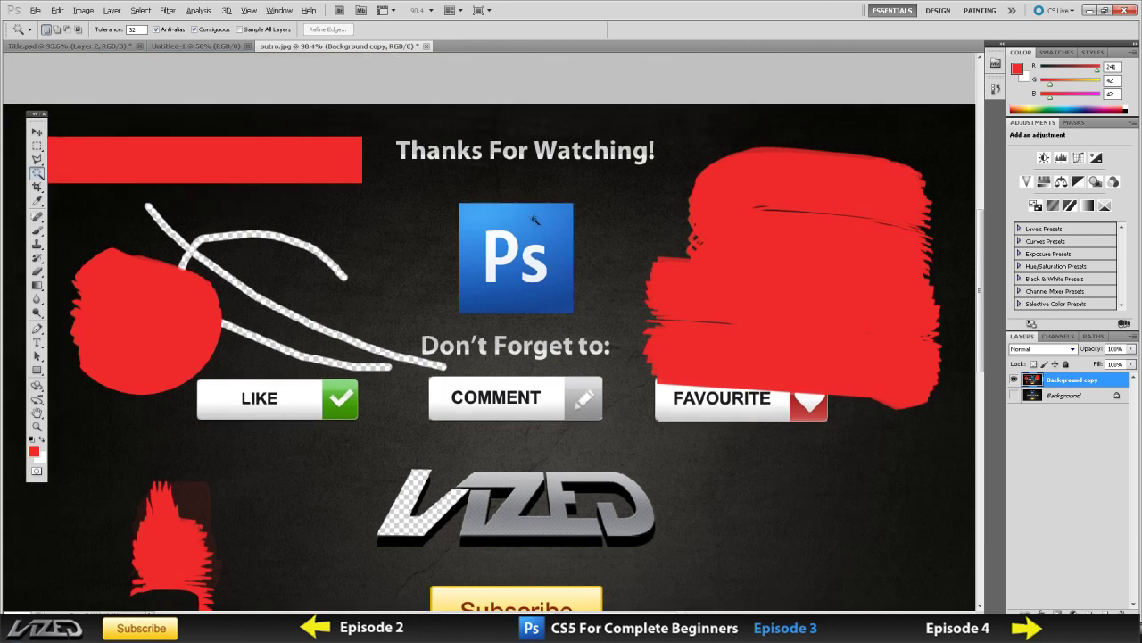
scroll(525, 214, up, 2)
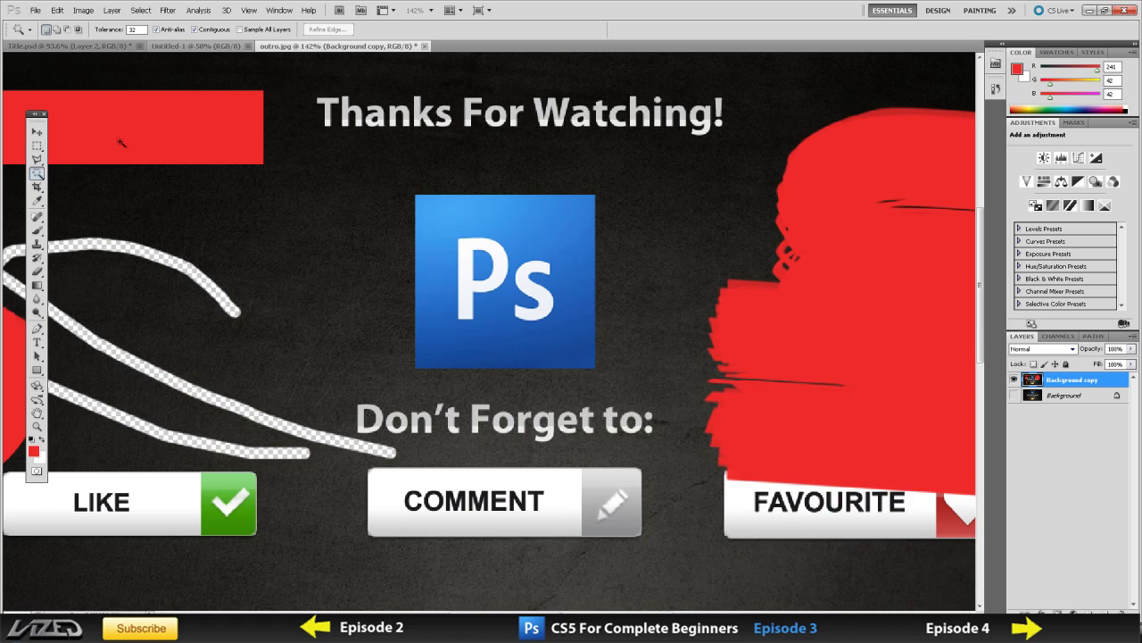
scroll(183, 155, down, 1)
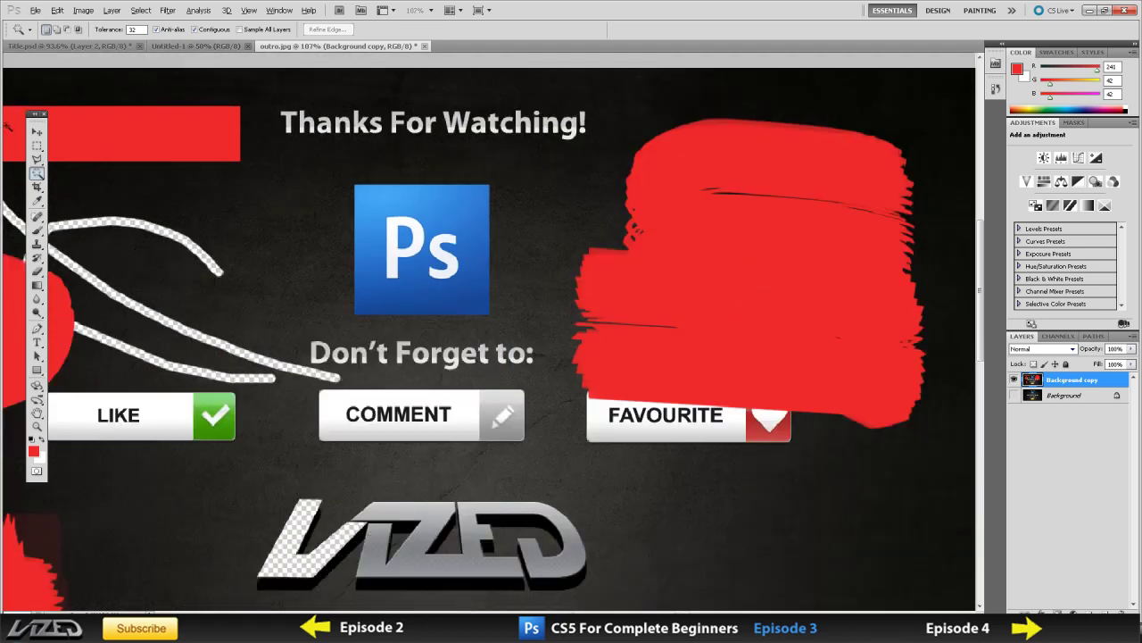
scroll(503, 555, up, 2)
key(Home)
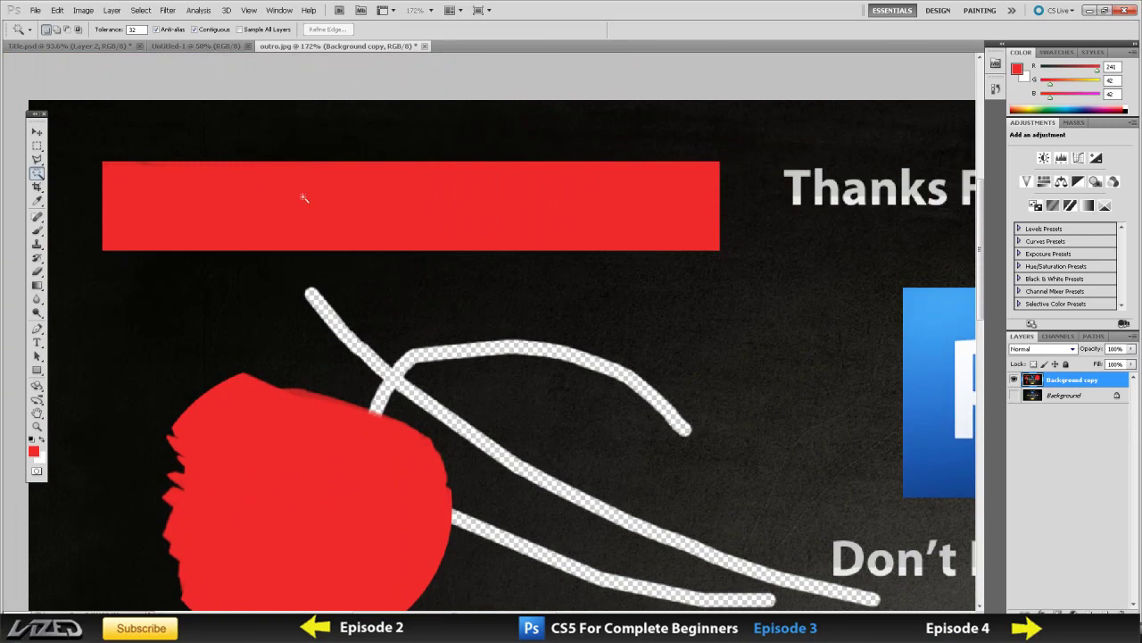
drag(36, 176, 82, 189)
click(435, 216)
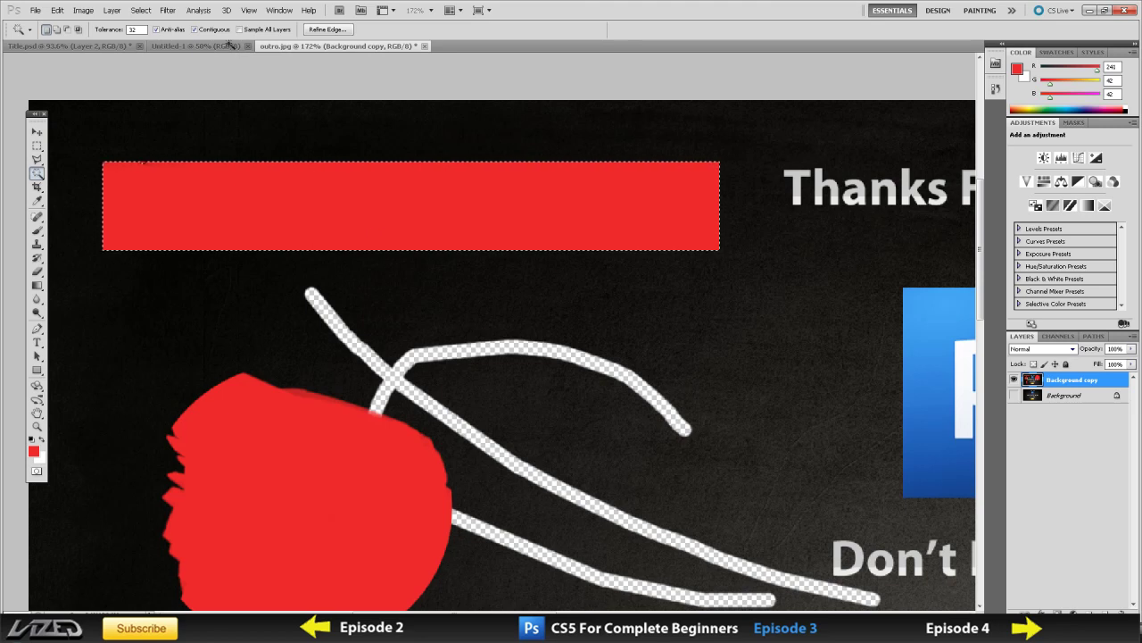
scroll(476, 240, down, 2)
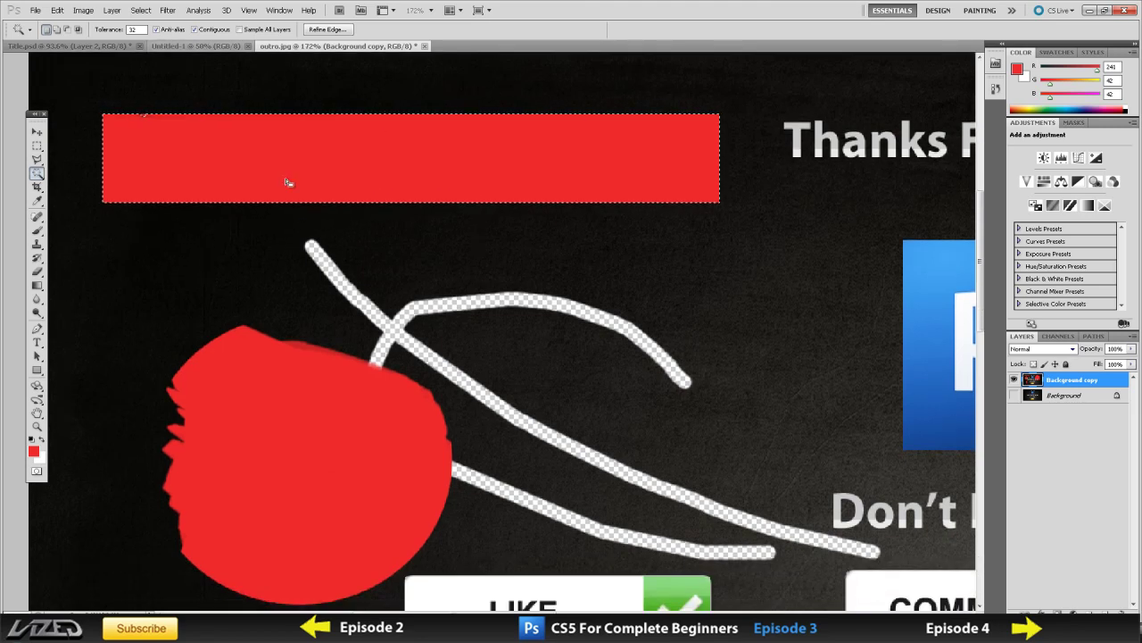
key(ctrl+d)
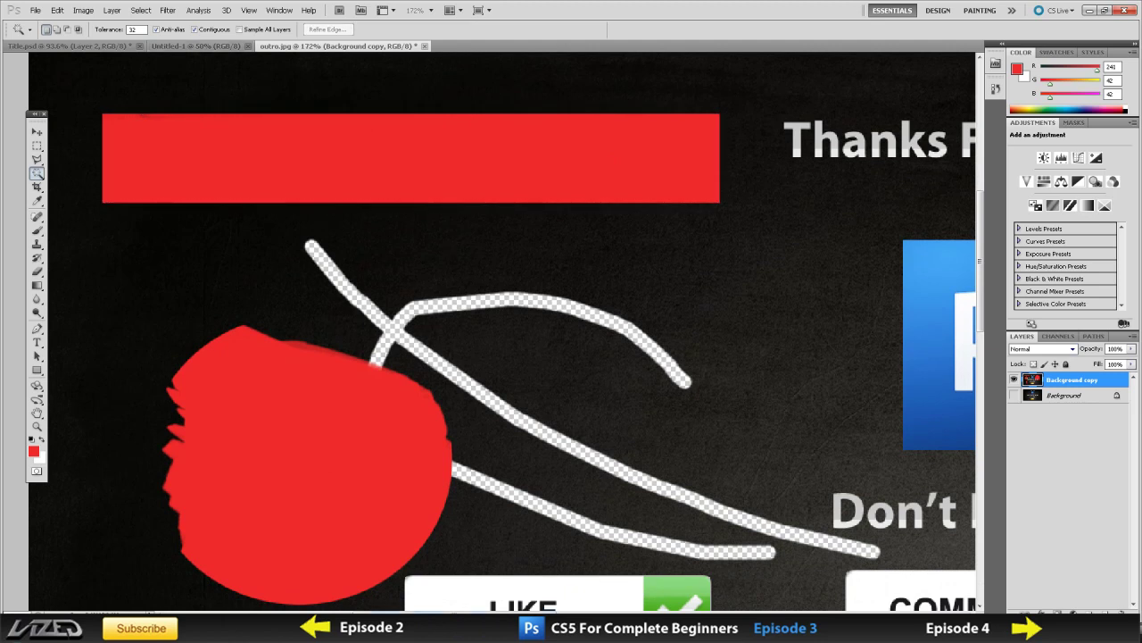
scroll(812, 165, right, 5)
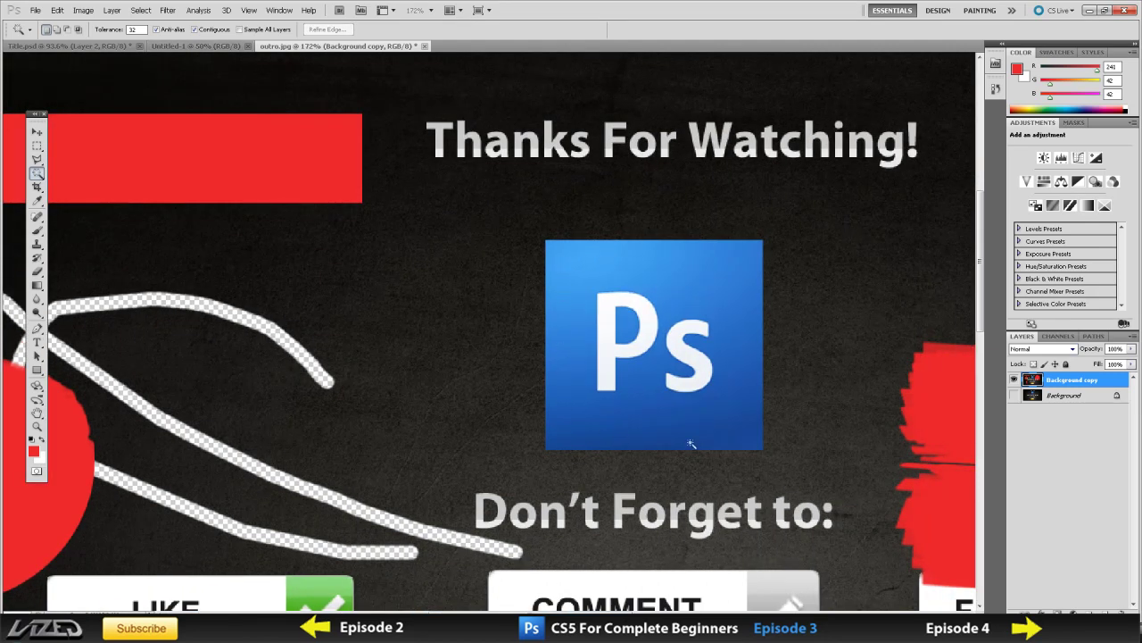
Step: Magic-wand the Ps logo's upper and lower blue areas and delete them to transparency
click(693, 300)
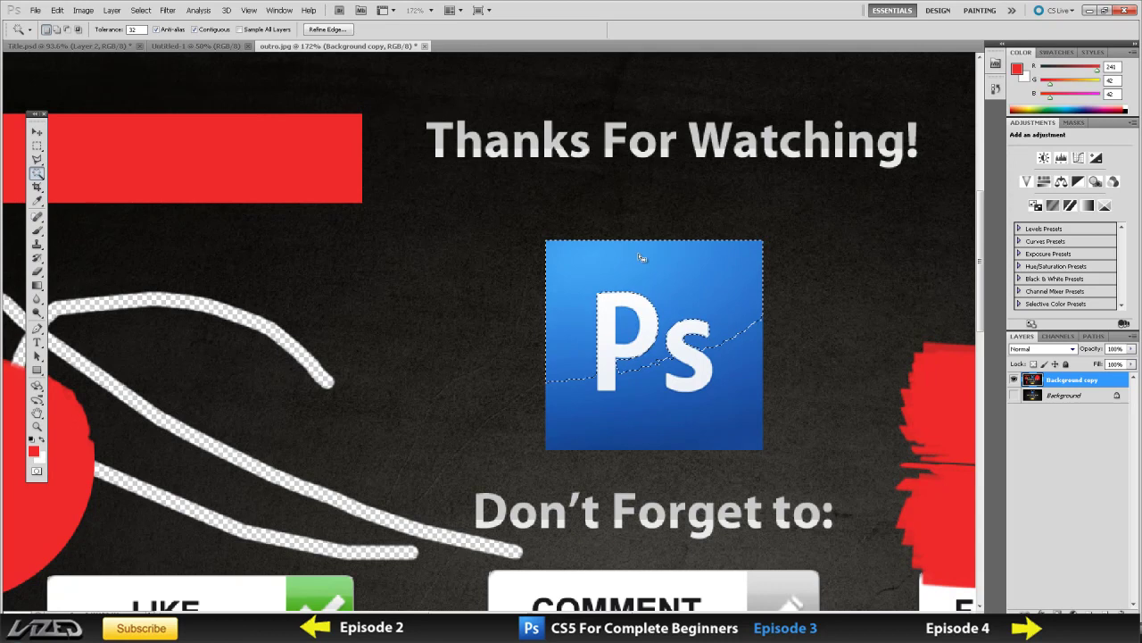
key(shift)
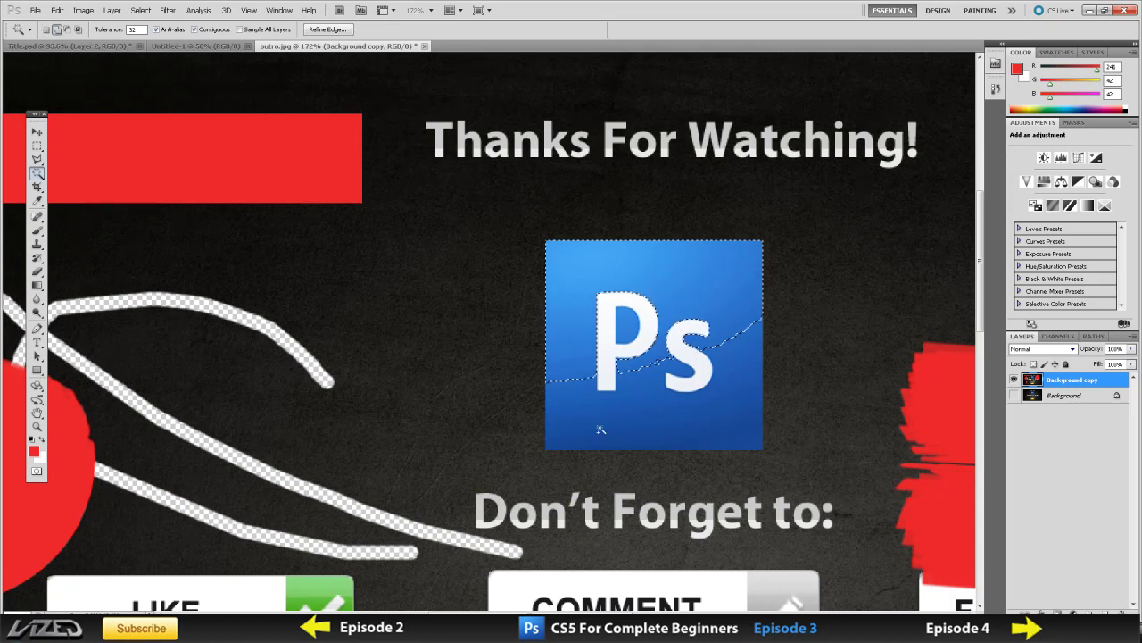
shift+click(654, 423)
key(alt)
scroll(651, 390, up, 3)
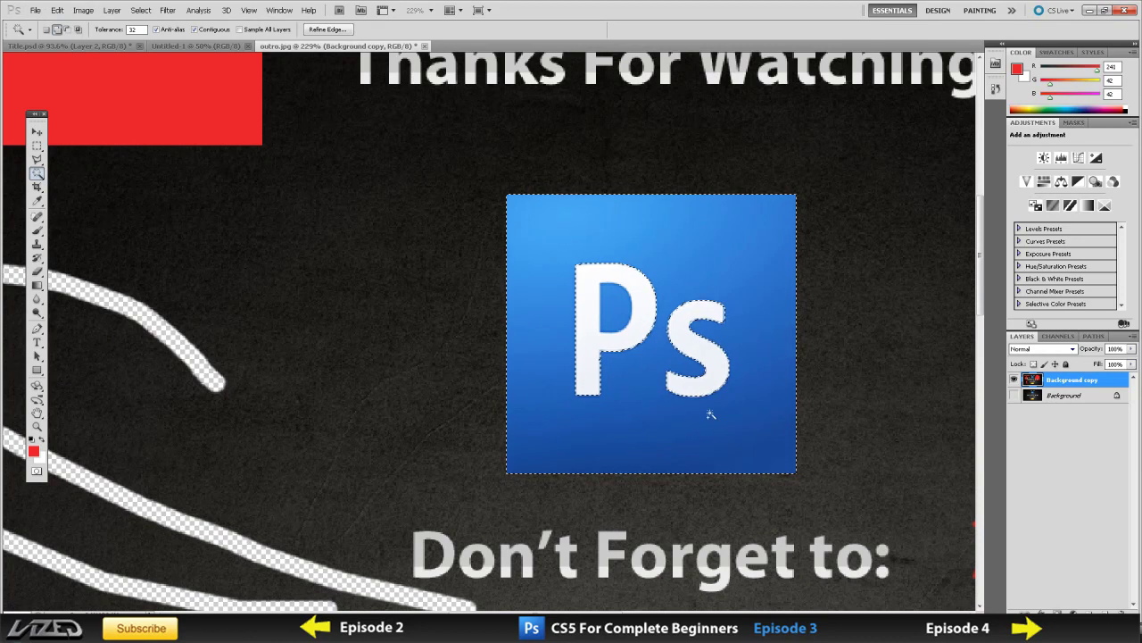
key(Delete)
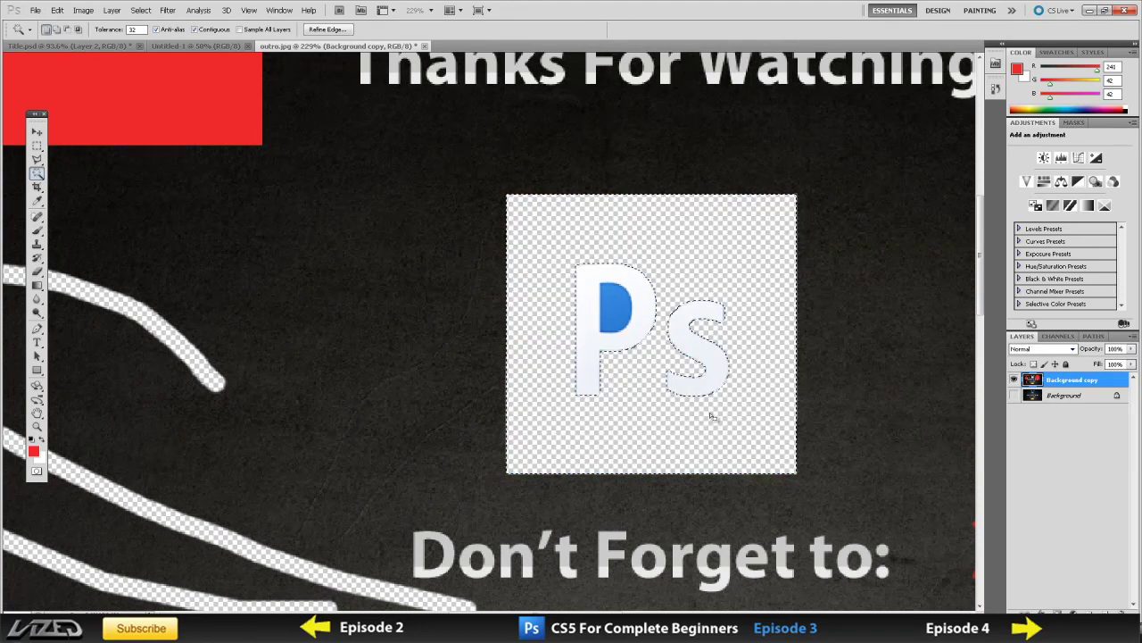
key(ctrl+d)
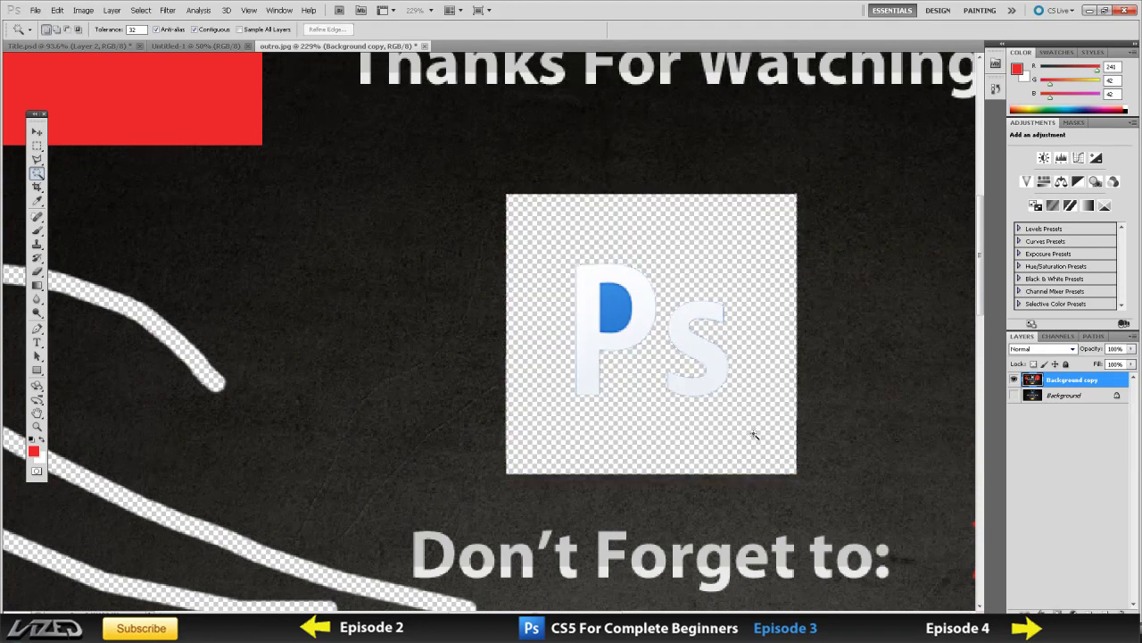
Step: Delete the blue inside the P's bowl and clear the selection
click(613, 309)
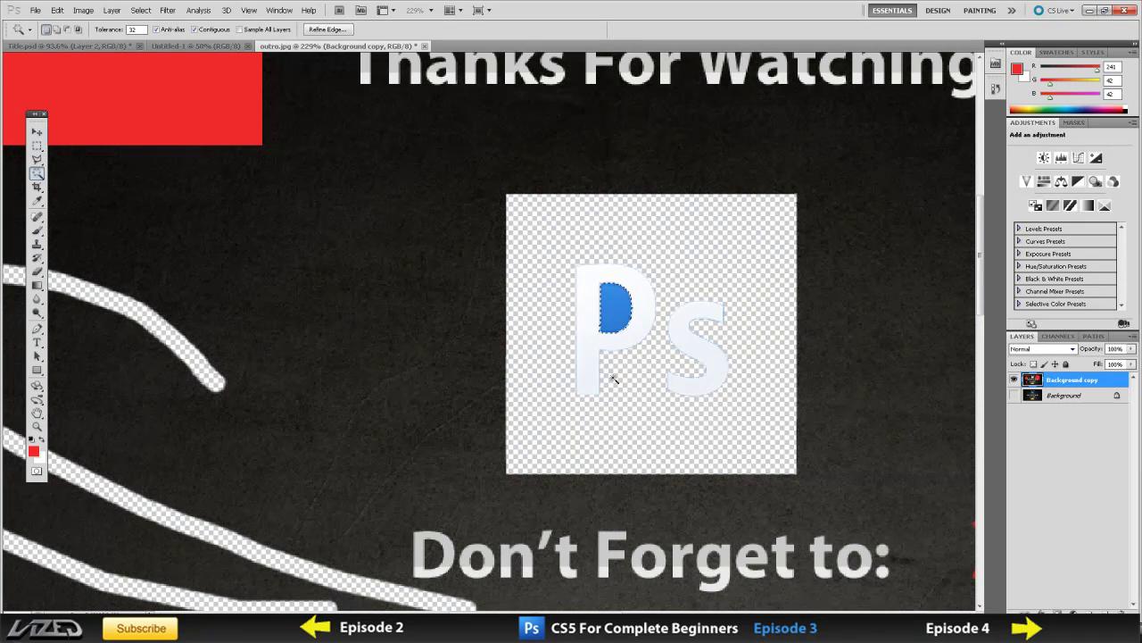
key(Delete)
key(ctrl+d)
scroll(591, 375, down, 2)
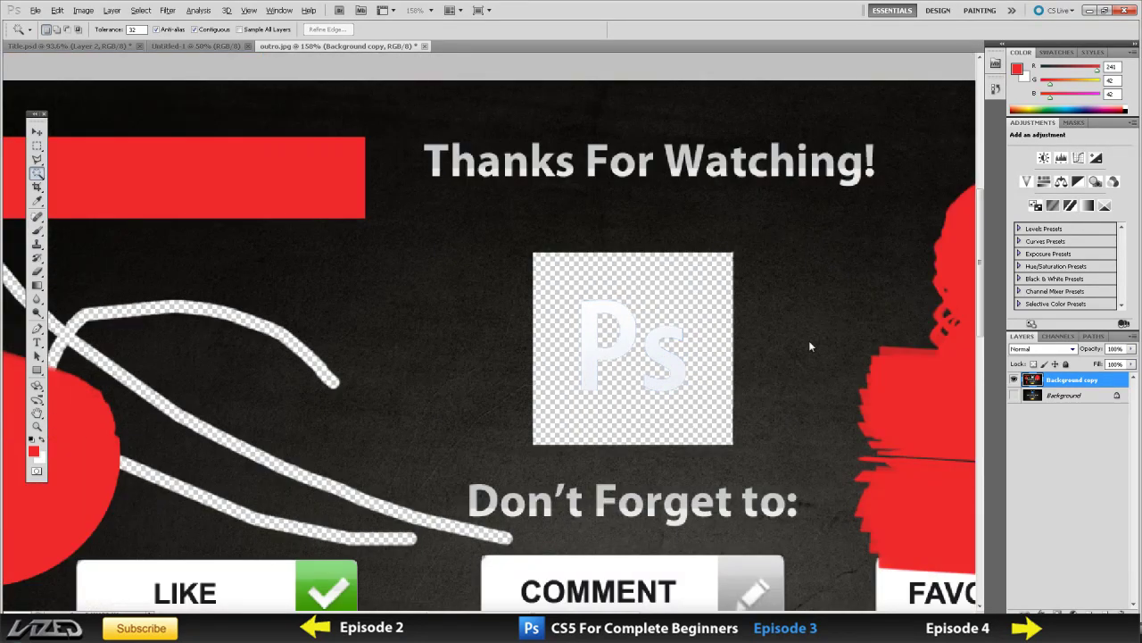
key(alt)
Step: Select the dark background around the artwork with the Quick Selection tool
click(37, 175)
click(89, 169)
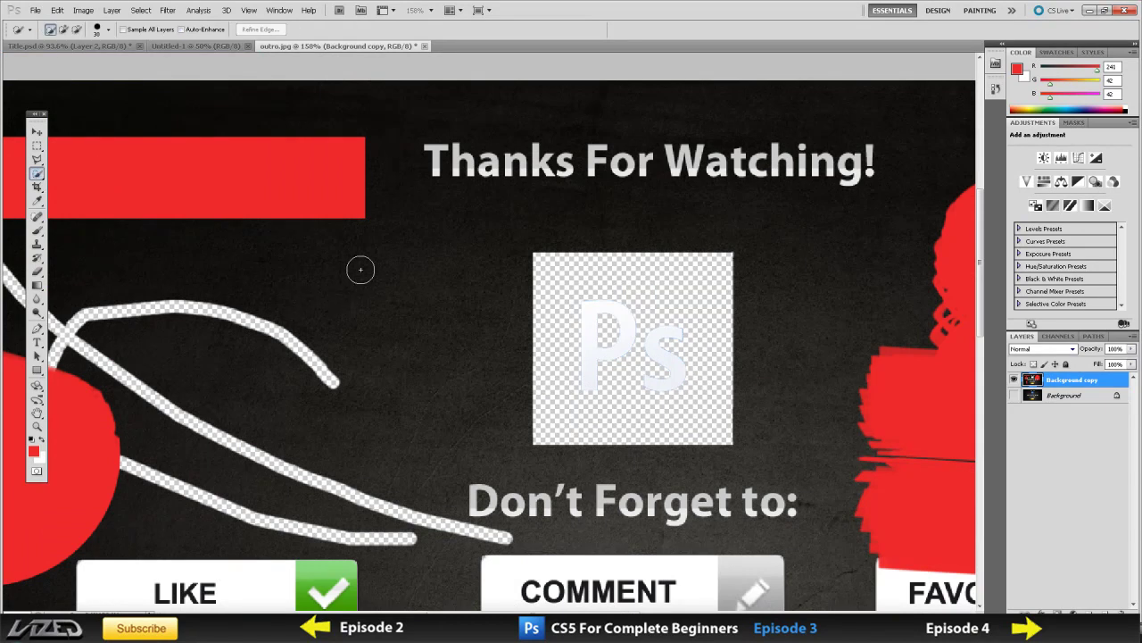
mouse_move(472, 214)
mouse_down()
mouse_move(493, 275)
mouse_move(449, 355)
mouse_up()
scroll(426, 362, down, 1)
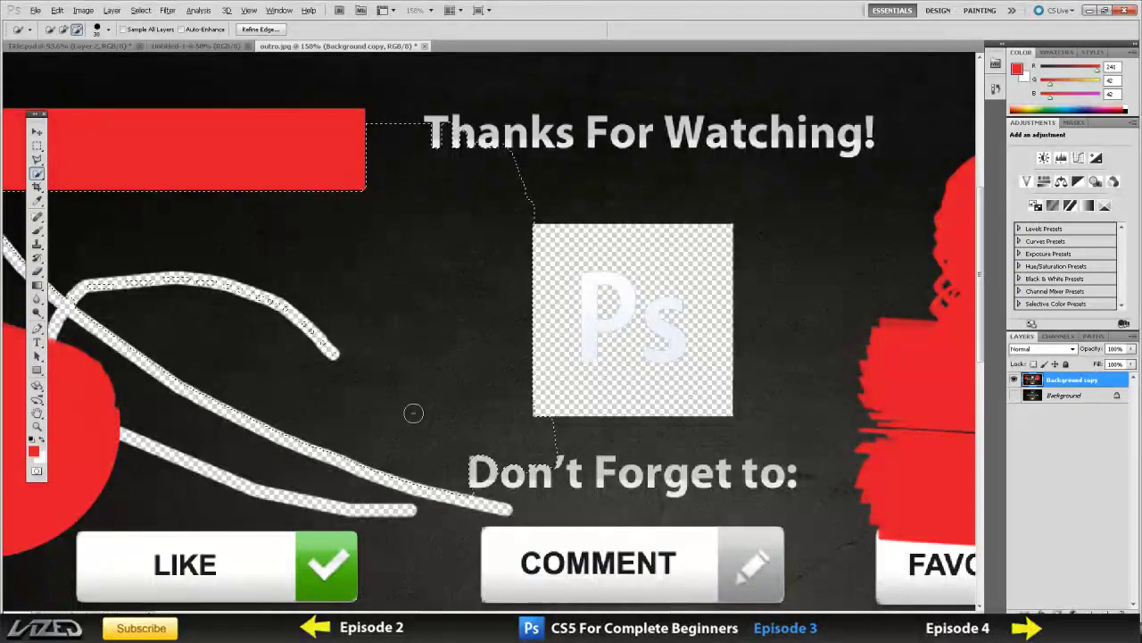
scroll(422, 365, down, 2)
drag(523, 272, 472, 260)
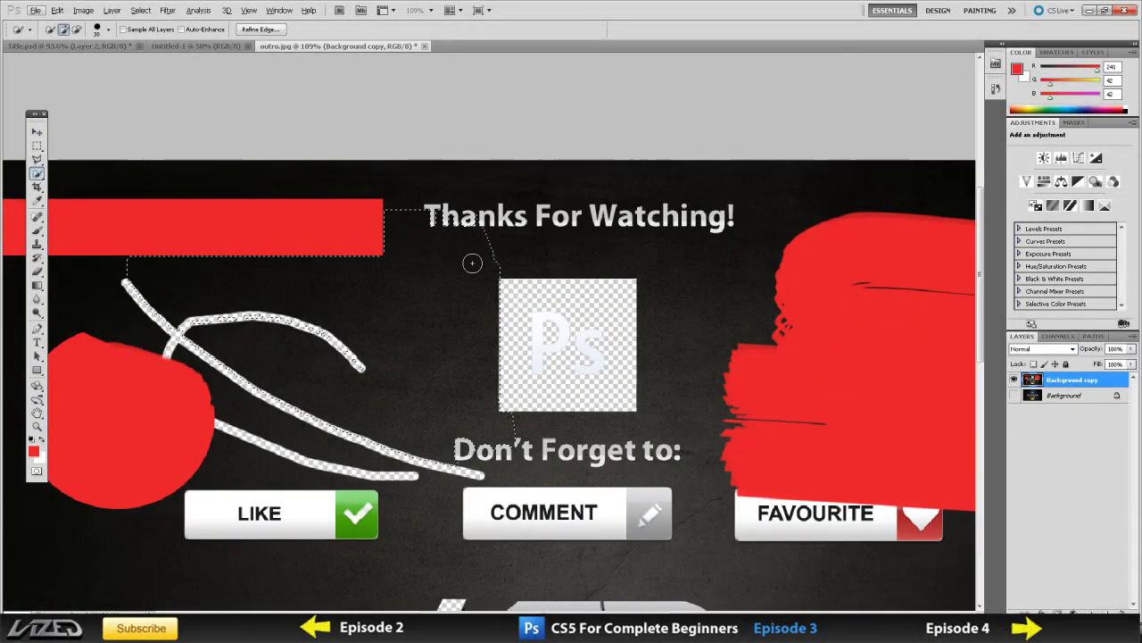
click(636, 266)
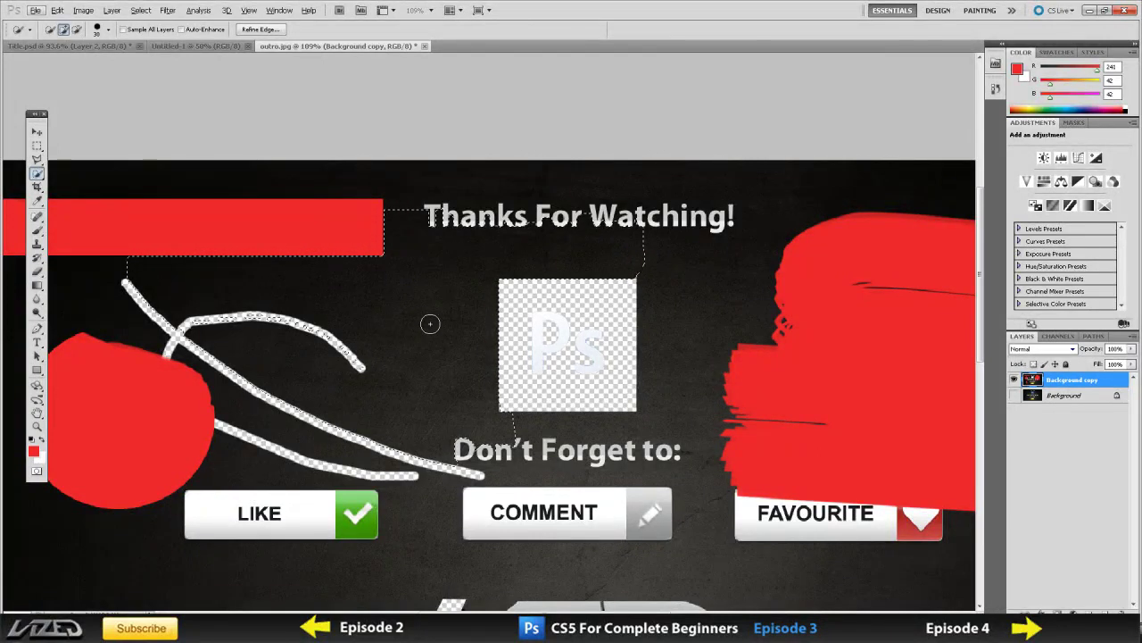
Step: Deselect, choose the Crop tool and fit the whole end screen in view
key(ctrl+d)
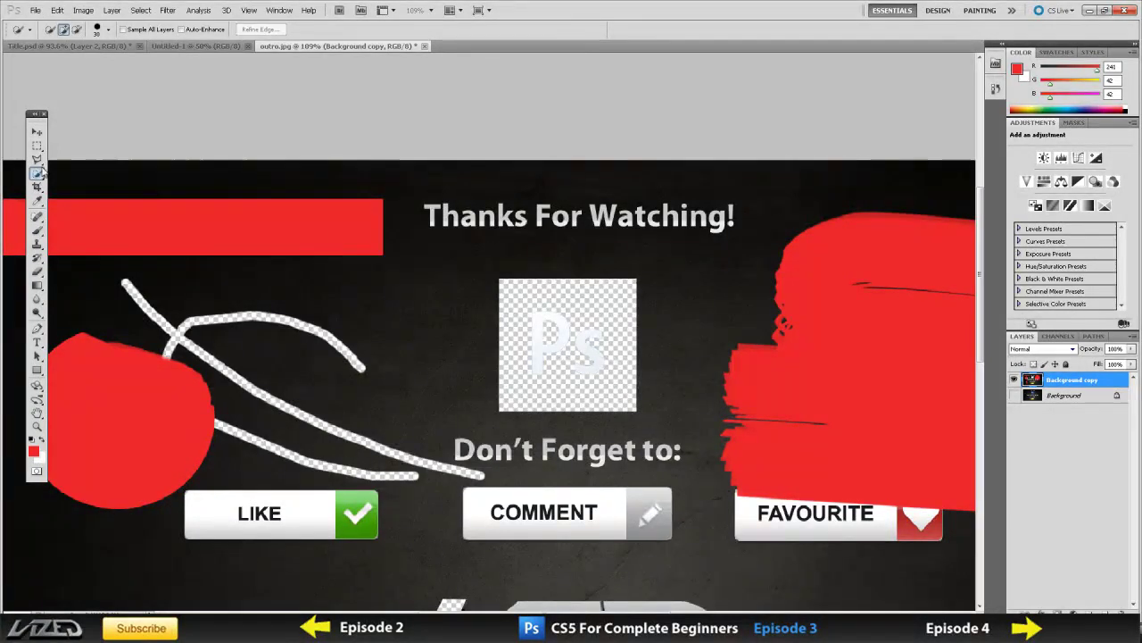
drag(37, 186, 89, 189)
key(ctrl+0)
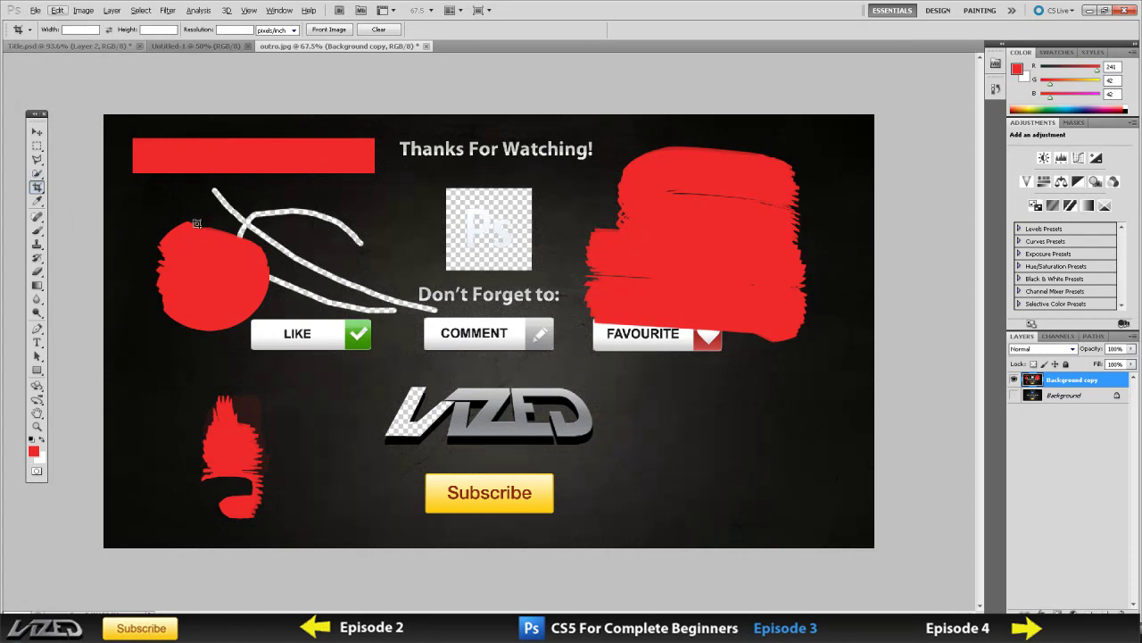
Step: Browse the Image menu, switch to blank Untitled-1 and press N, triggering an error
click(35, 10)
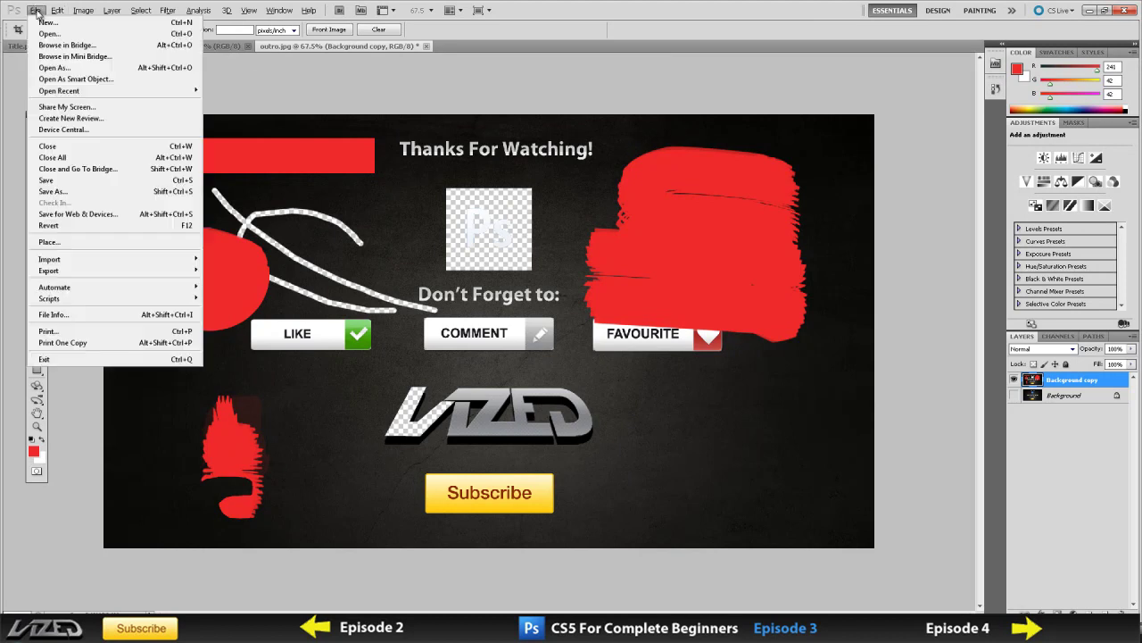
click(217, 45)
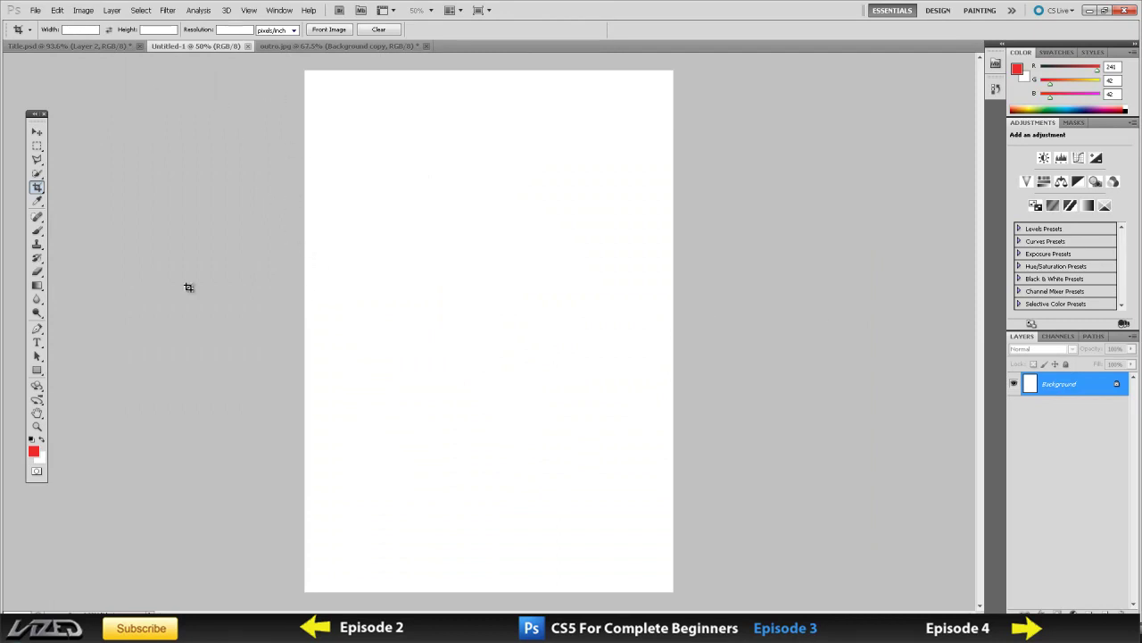
key(n)
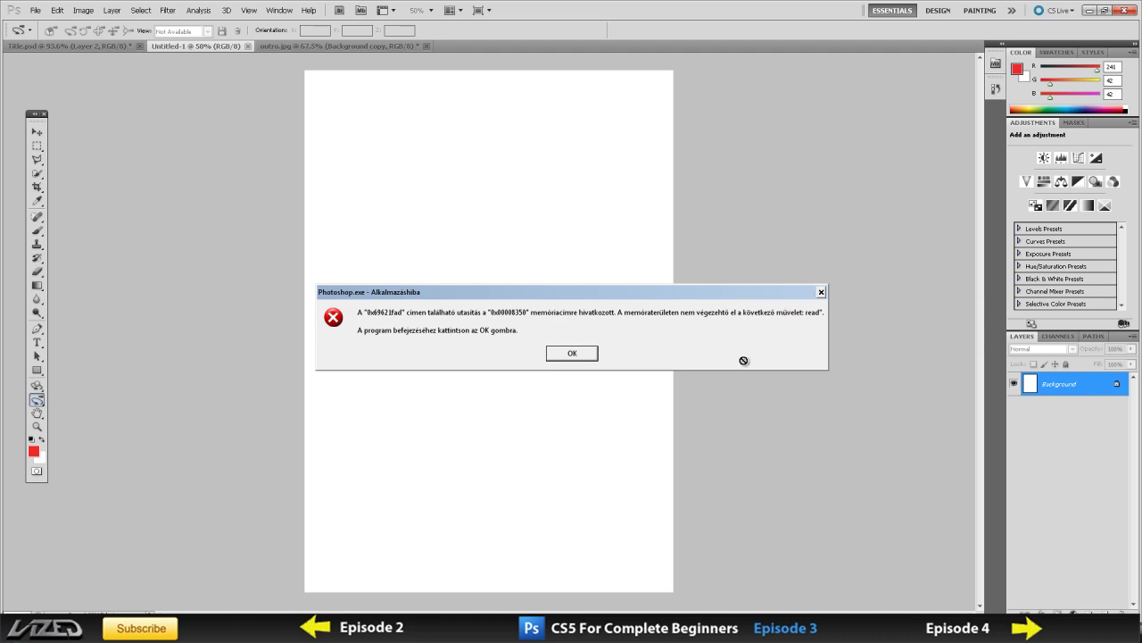
Step: Alt+Tab away from the Photoshop.exe error to recover the session
key(alt+Tab)
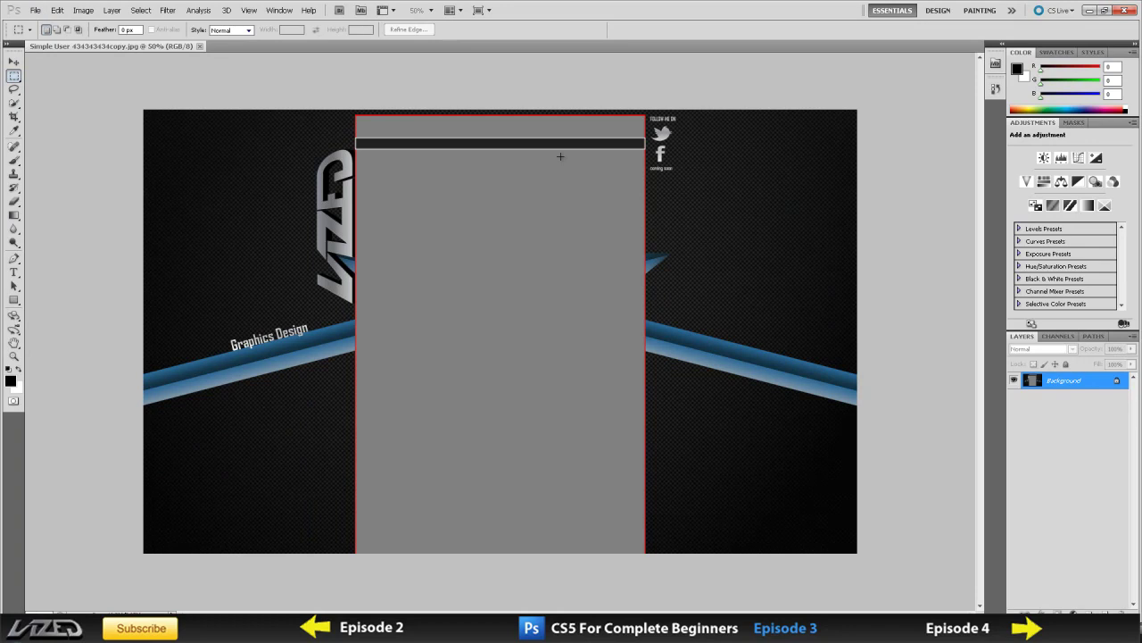
Step: Zoom in on the VIZED template and try the Spot Healing and Crop tools
key(ctrl+plus)
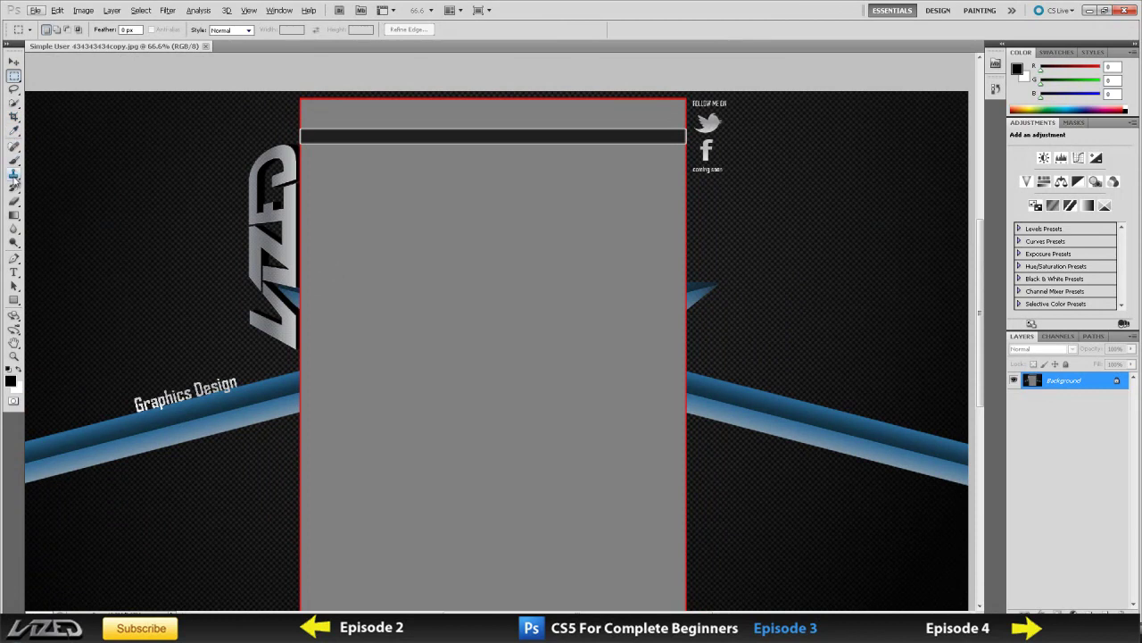
click(15, 147)
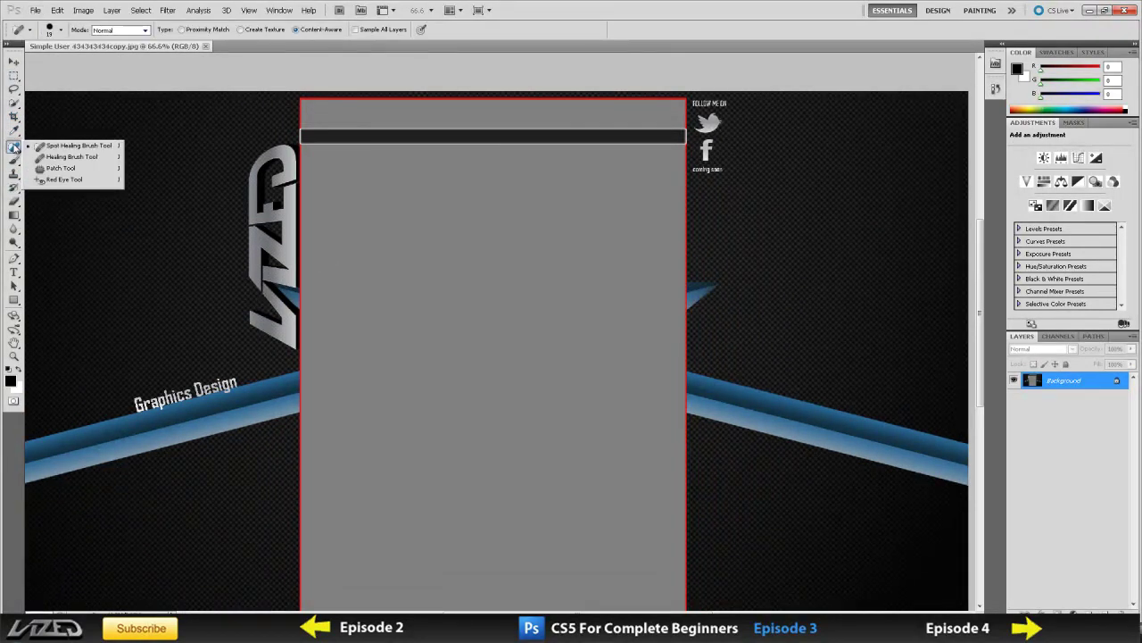
click(15, 131)
click(15, 116)
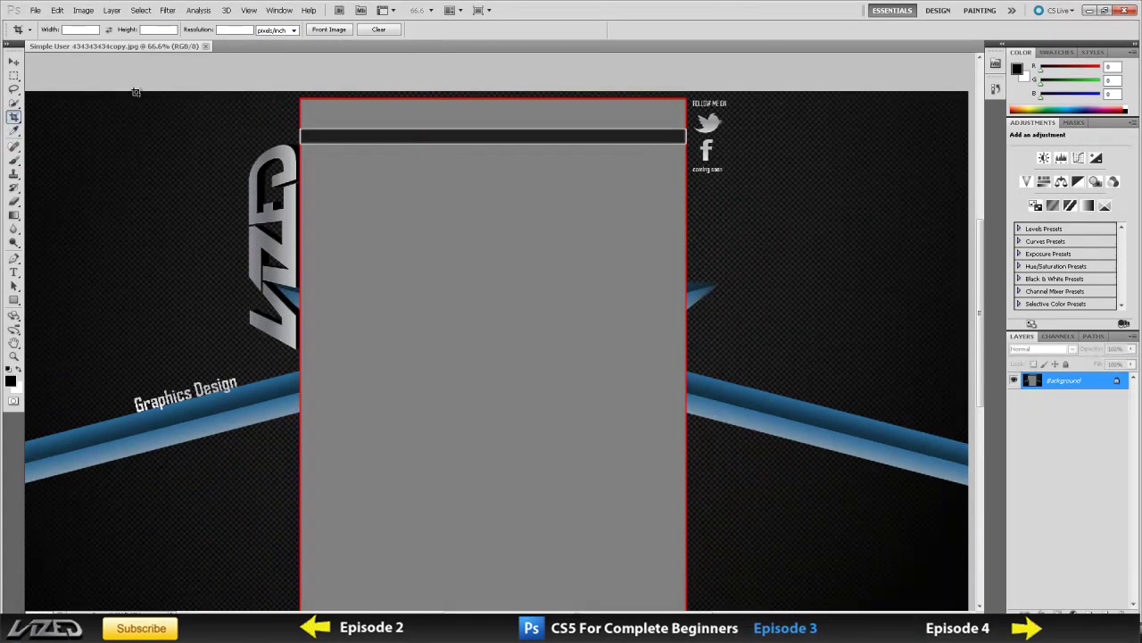
Step: Create a new document from the International Paper preset at A4 size
click(35, 10)
click(49, 21)
click(571, 183)
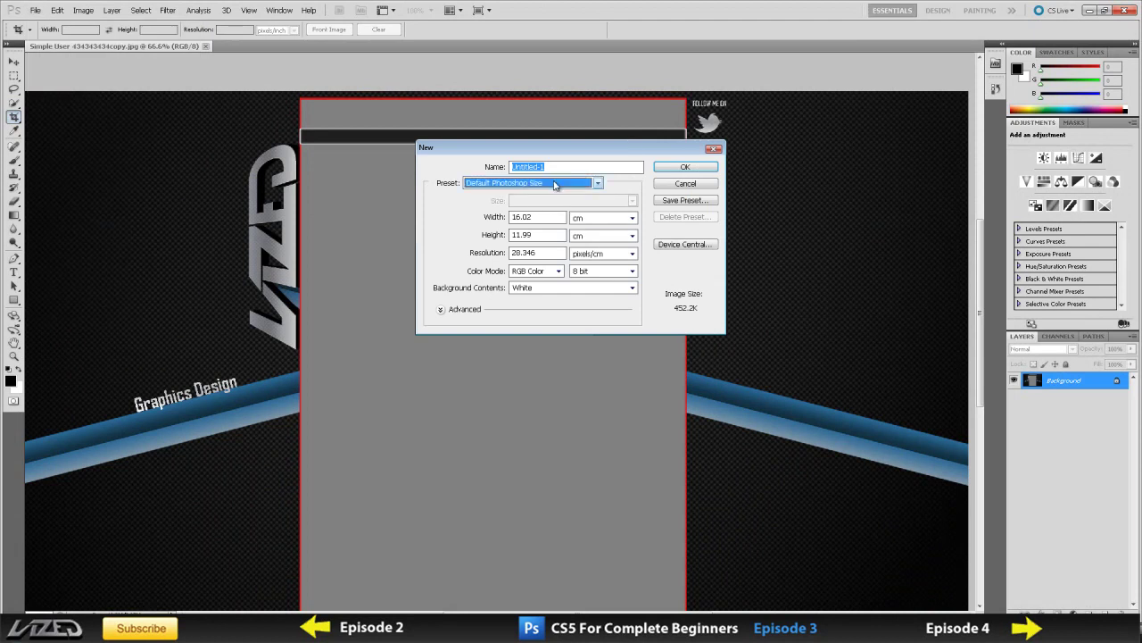
click(553, 234)
click(554, 201)
click(536, 269)
click(685, 167)
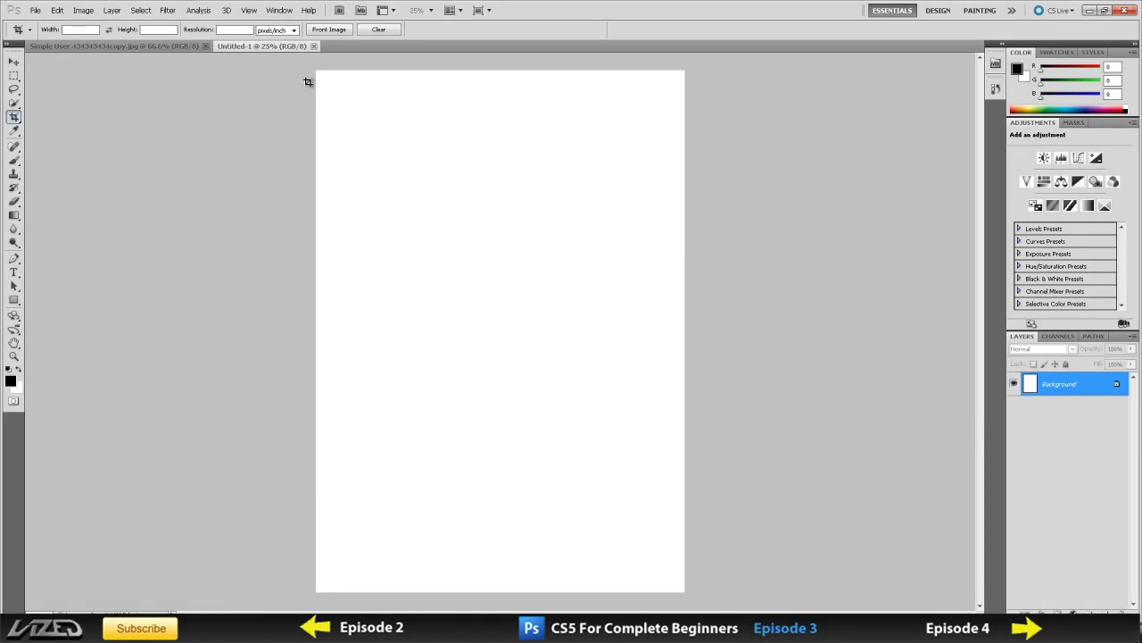
Step: Paint black freehand loops across the upper A4 page with the Brush tool
key(b)
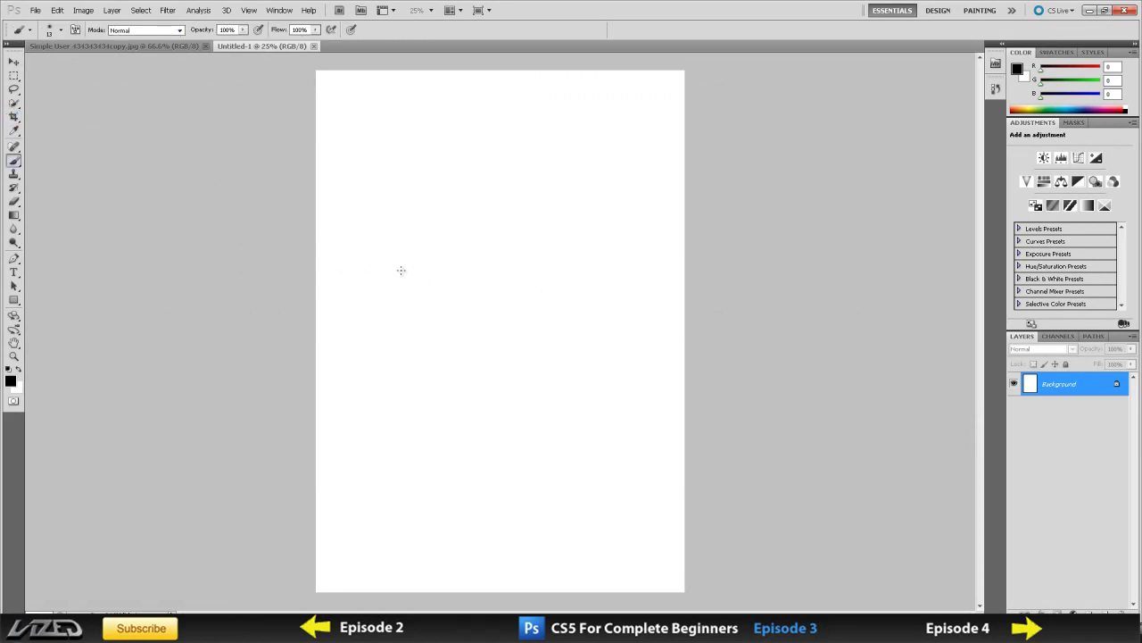
right_click(400, 271)
drag(389, 212, 528, 271)
mouse_move(469, 176)
mouse_down()
mouse_move(425, 169)
mouse_move(464, 175)
mouse_up()
drag(441, 212, 446, 174)
mouse_move(381, 259)
mouse_down()
mouse_move(442, 67)
mouse_move(683, 361)
mouse_up()
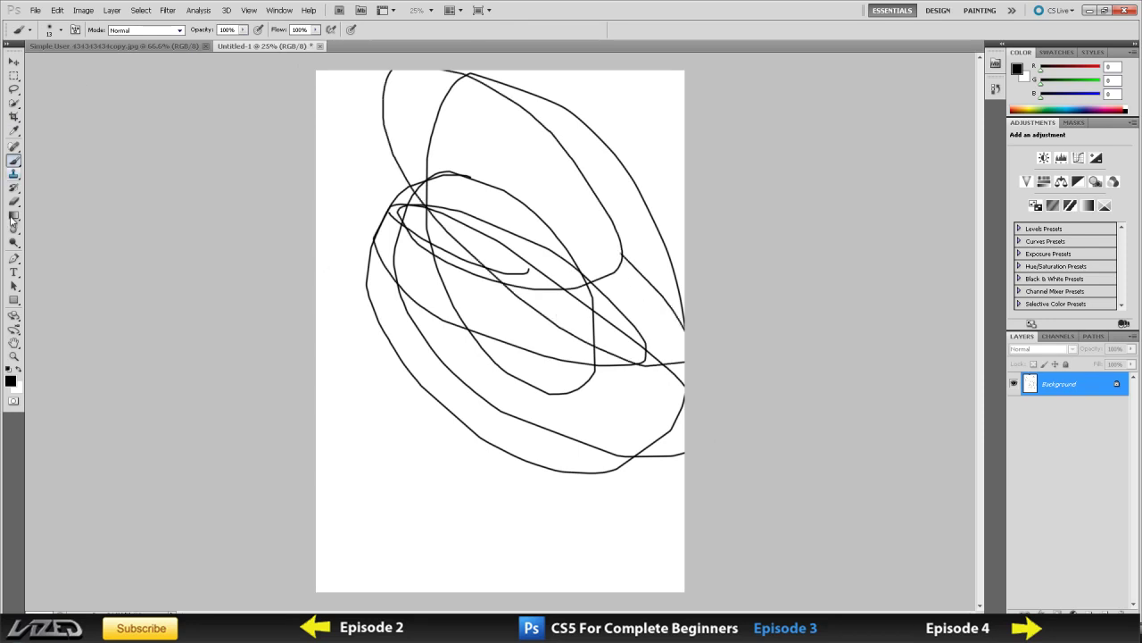
Step: Try the Type tool, then select the Crop tool
click(13, 272)
click(13, 272)
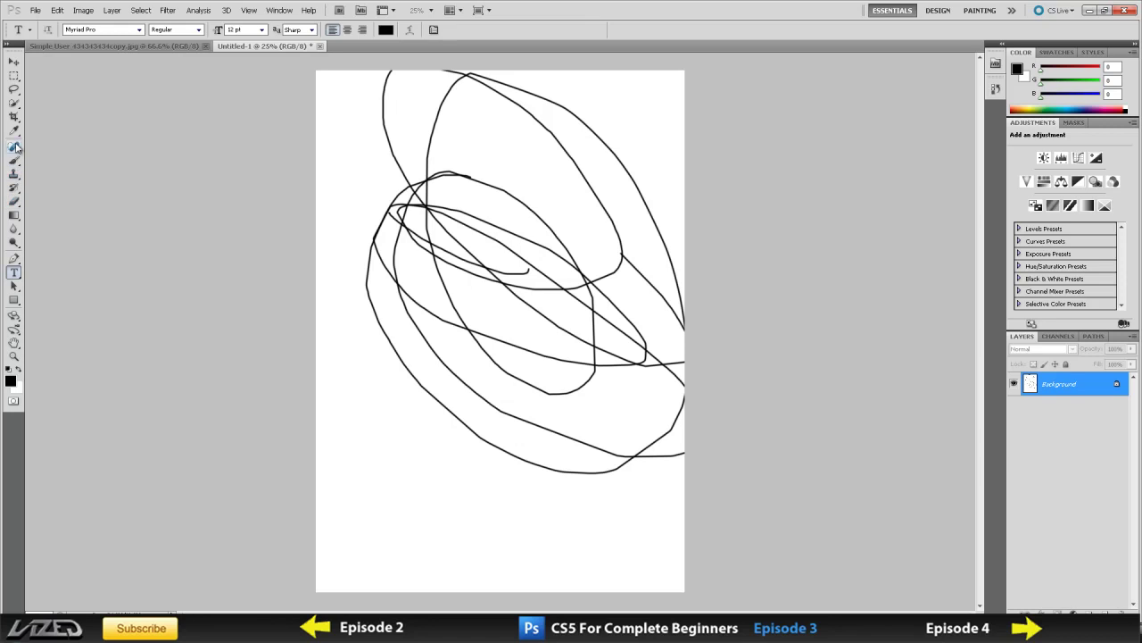
click(13, 117)
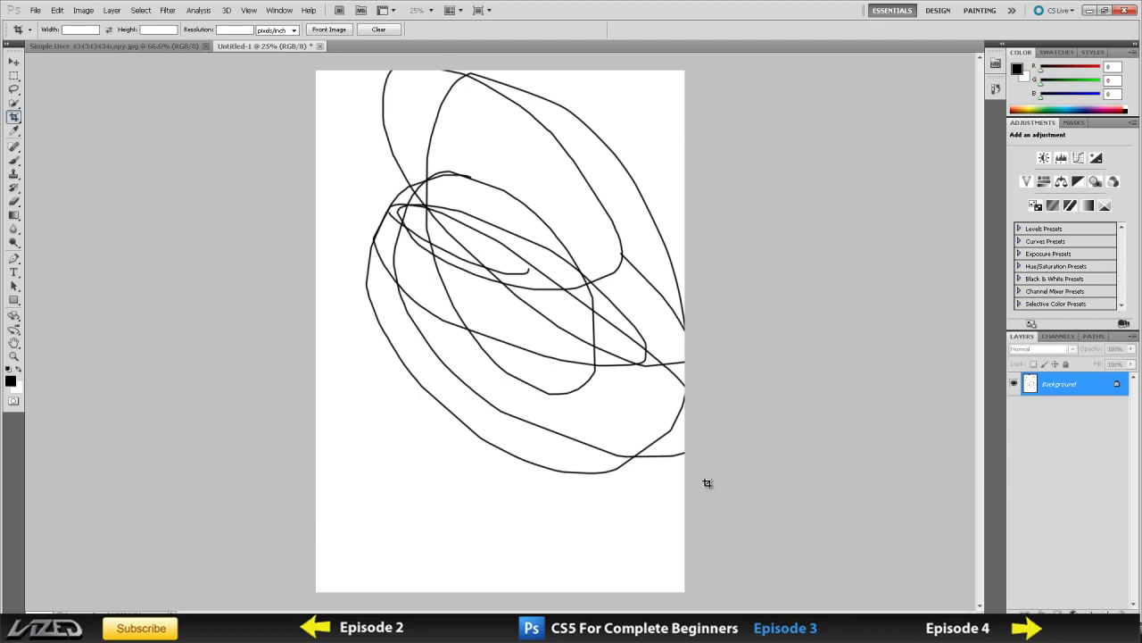
Step: Crop the canvas to the scribbled loops, trimming the blank bottom and a left strip
drag(679, 482, 454, 467)
drag(354, 68, 354, 70)
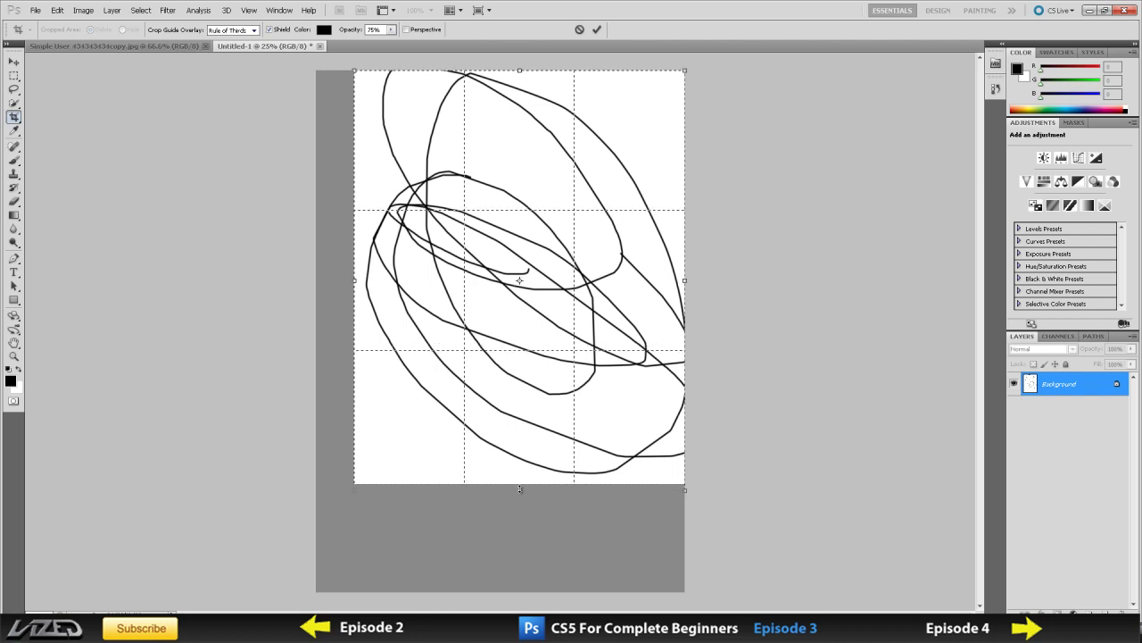
drag(519, 483, 520, 489)
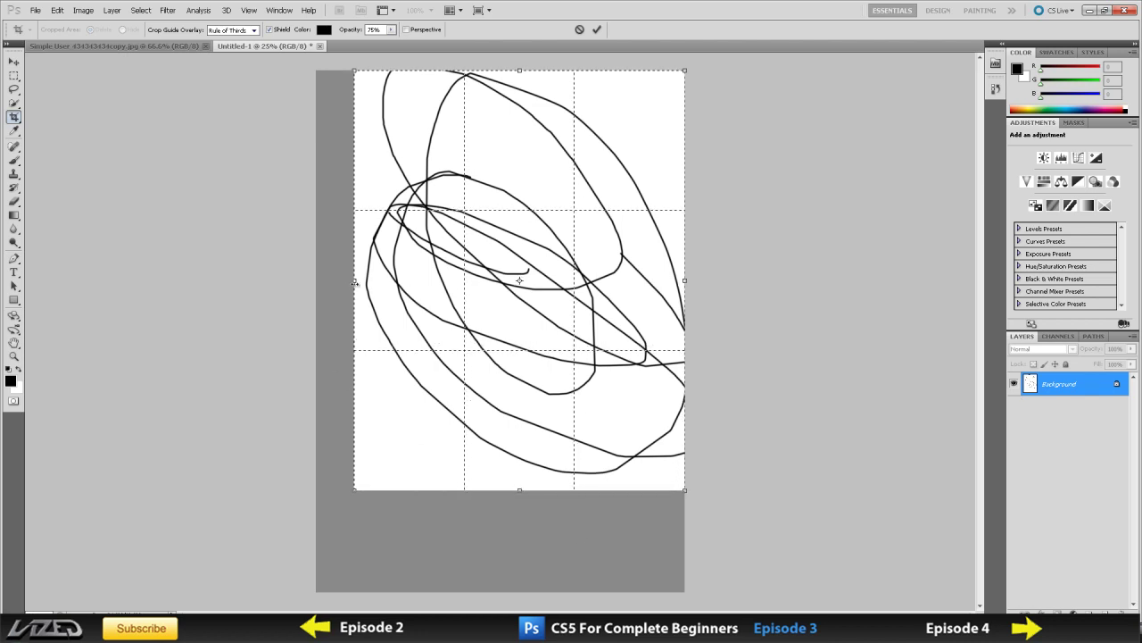
drag(355, 282, 364, 282)
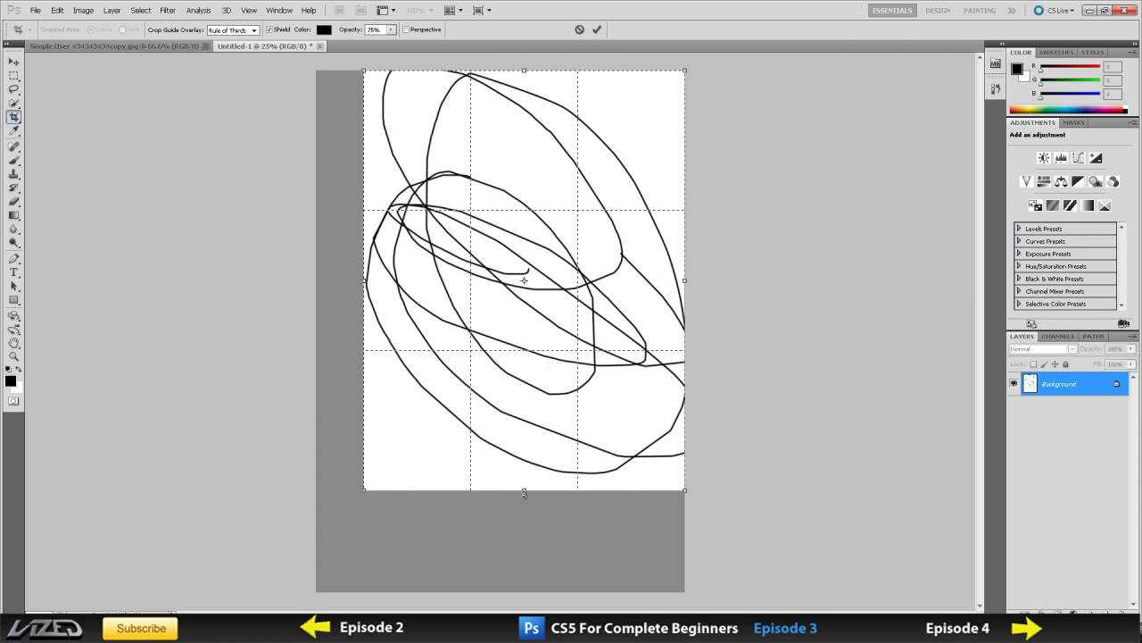
drag(524, 491, 523, 474)
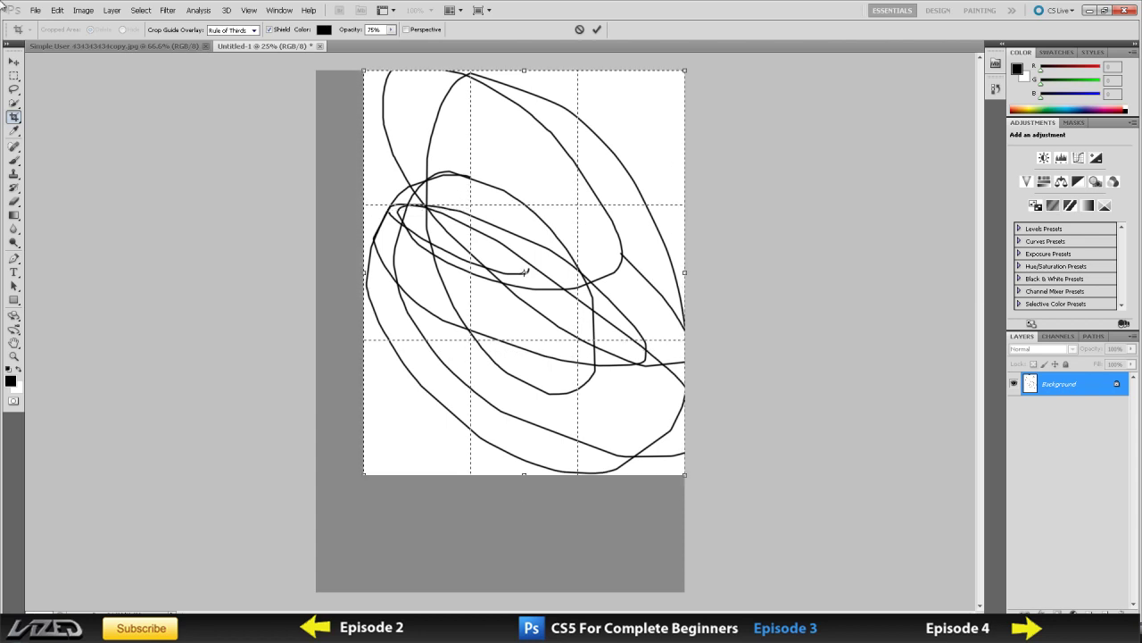
key(Return)
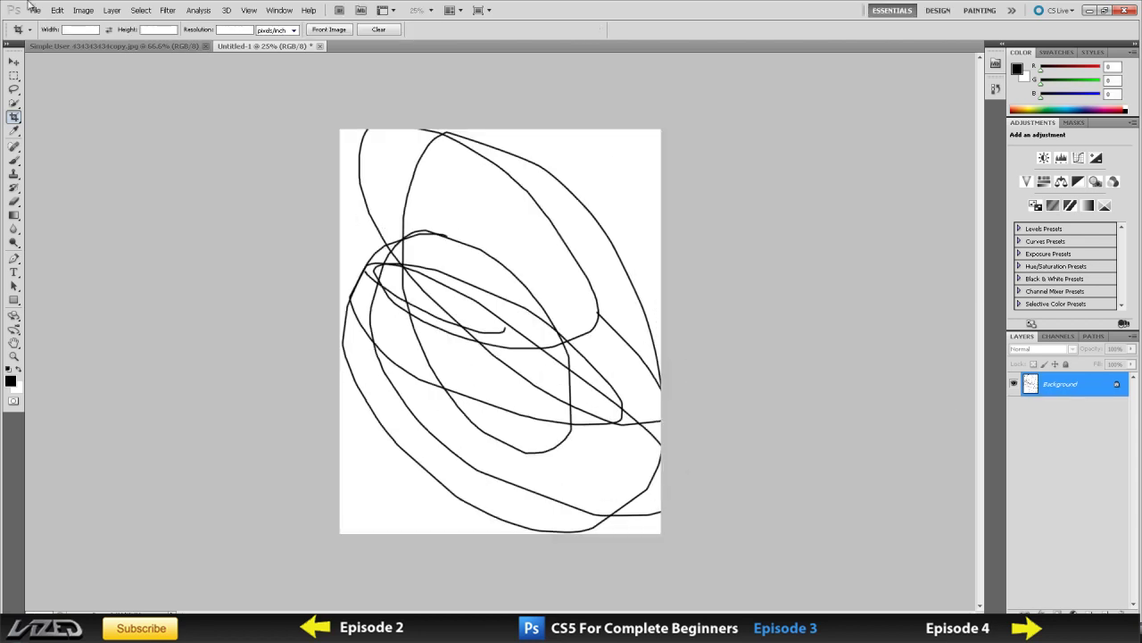
click(83, 11)
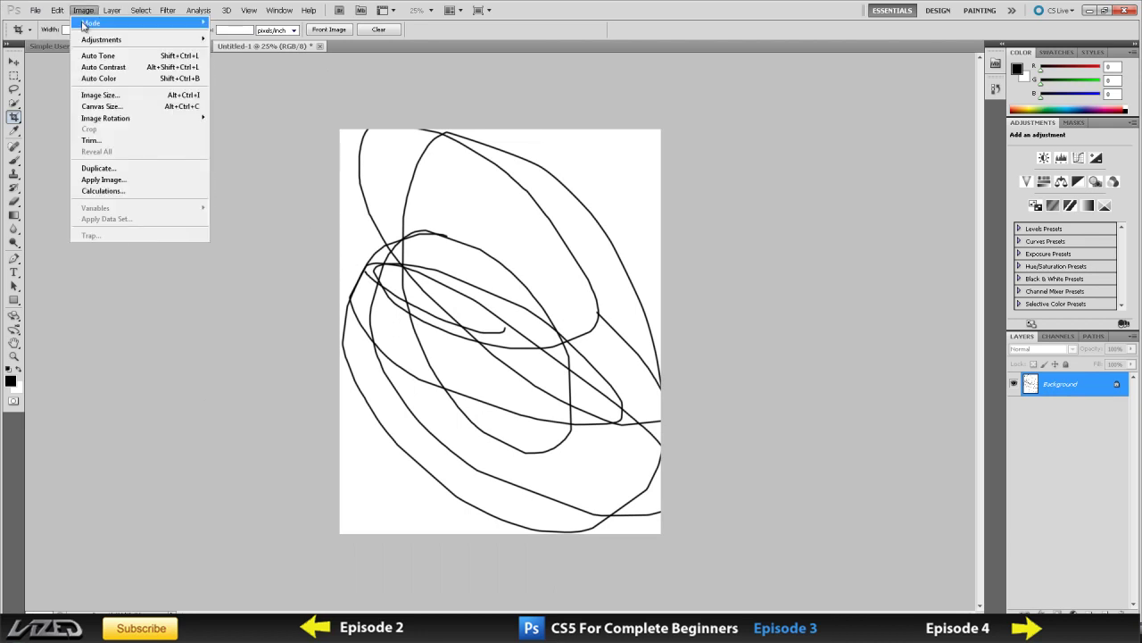
click(147, 96)
drag(526, 142, 628, 173)
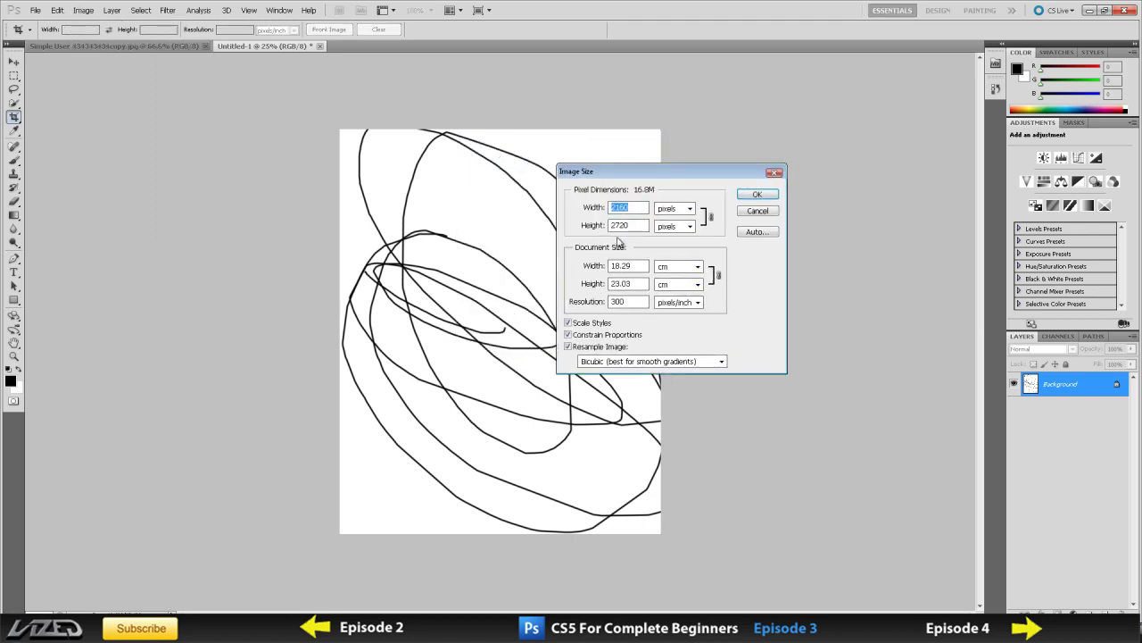
click(35, 10)
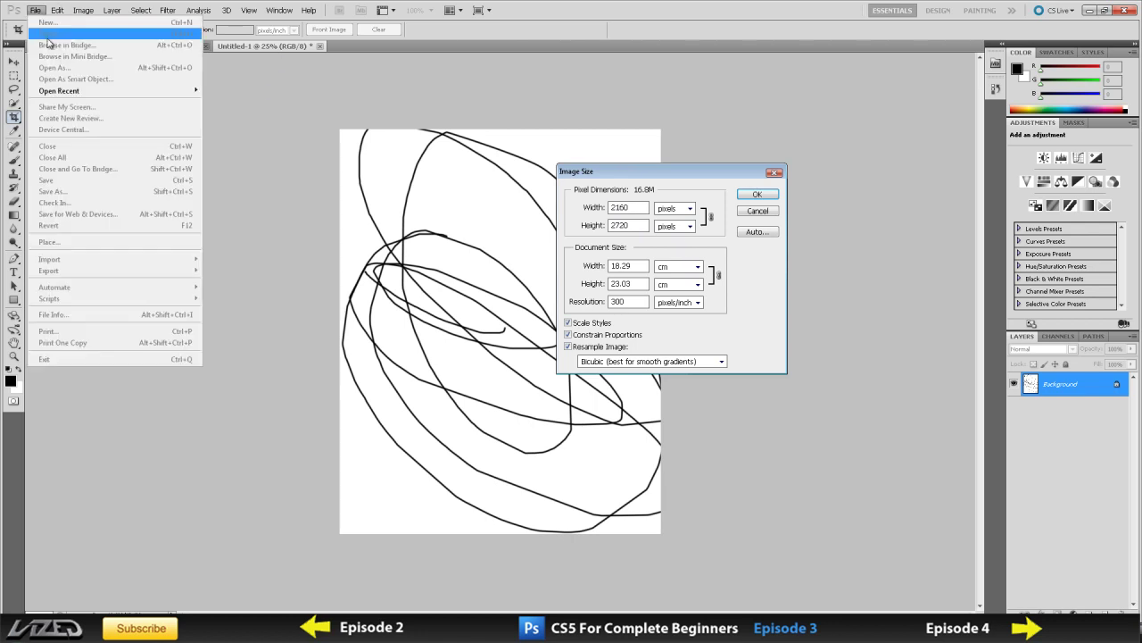
click(650, 213)
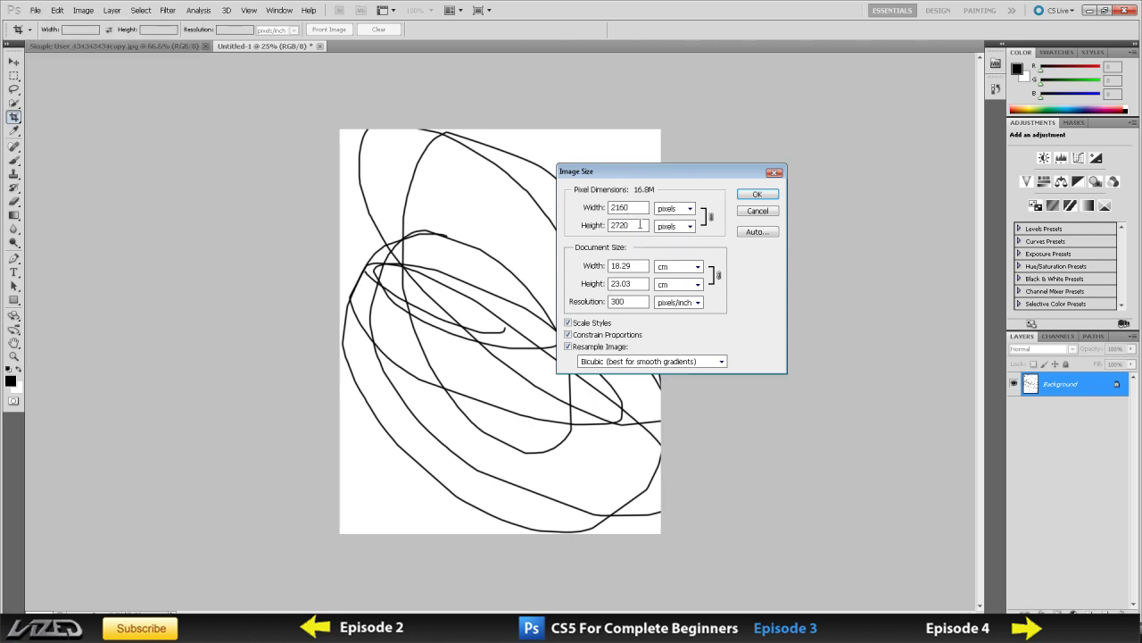
click(759, 214)
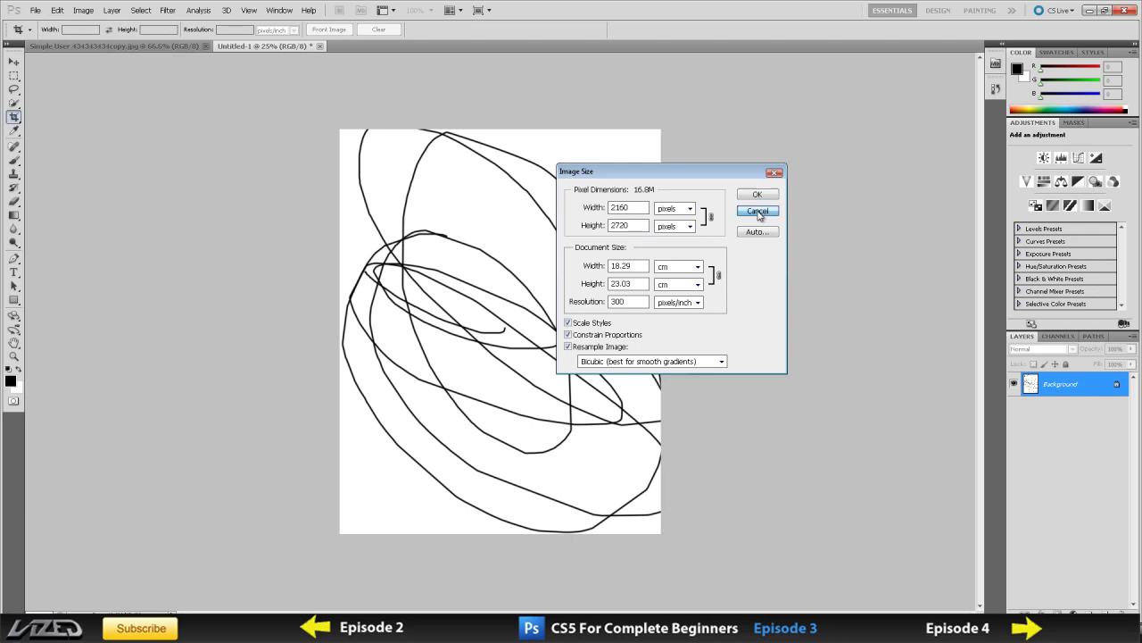
click(35, 10)
click(49, 21)
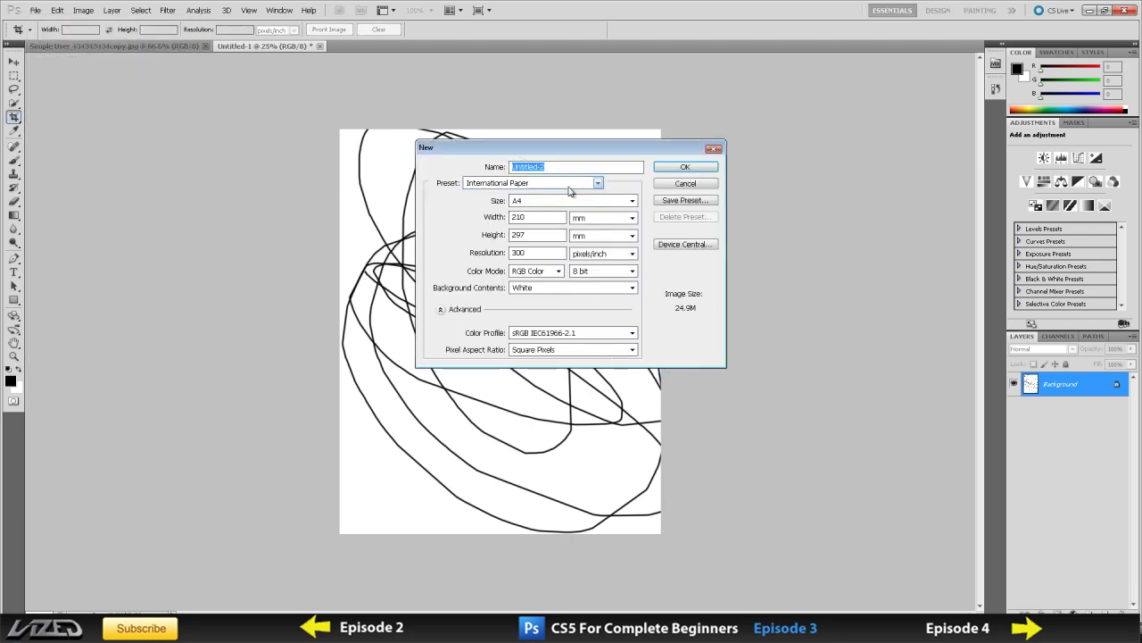
click(571, 186)
click(571, 184)
click(629, 217)
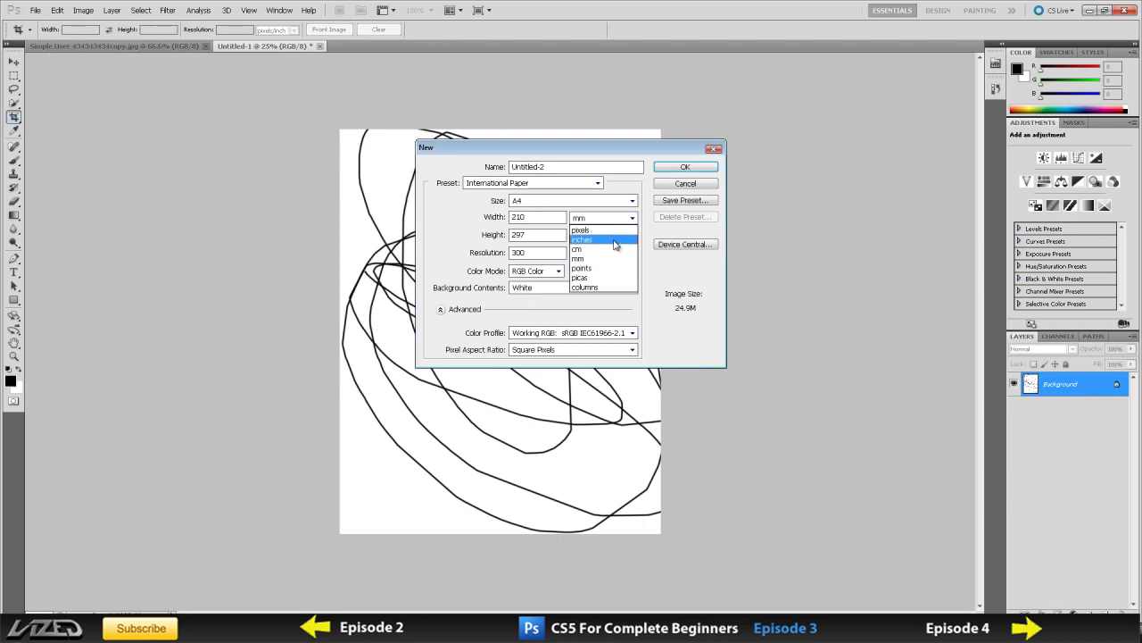
click(581, 229)
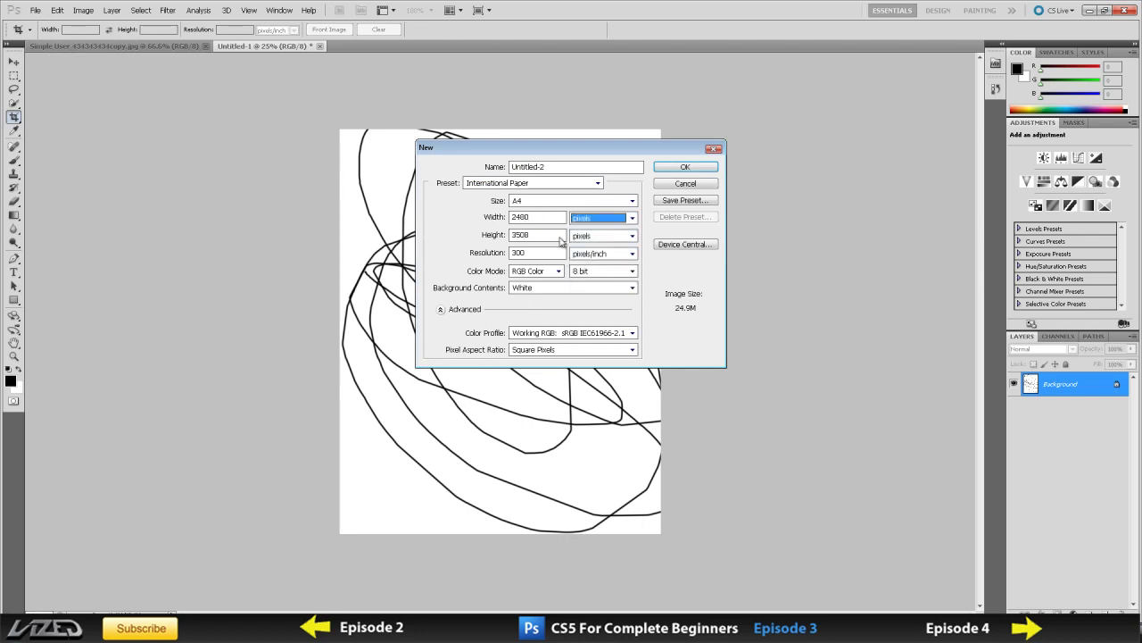
Step: Cancel the new document, fit the scribbles in view and convert Background into Layer 0
click(691, 185)
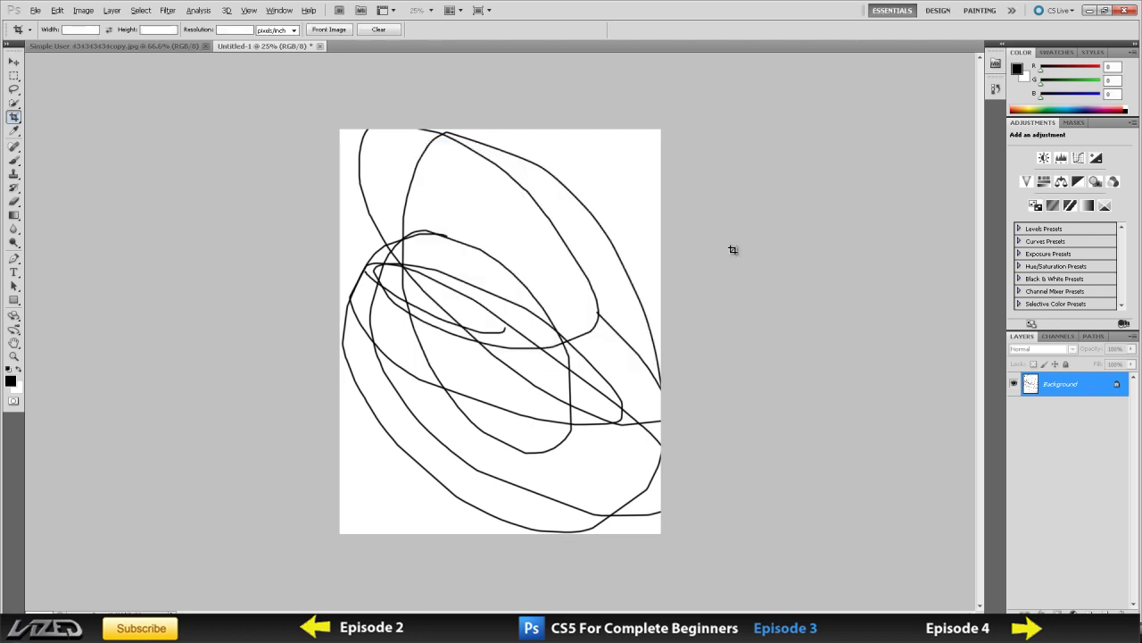
key(ctrl+0)
click(14, 75)
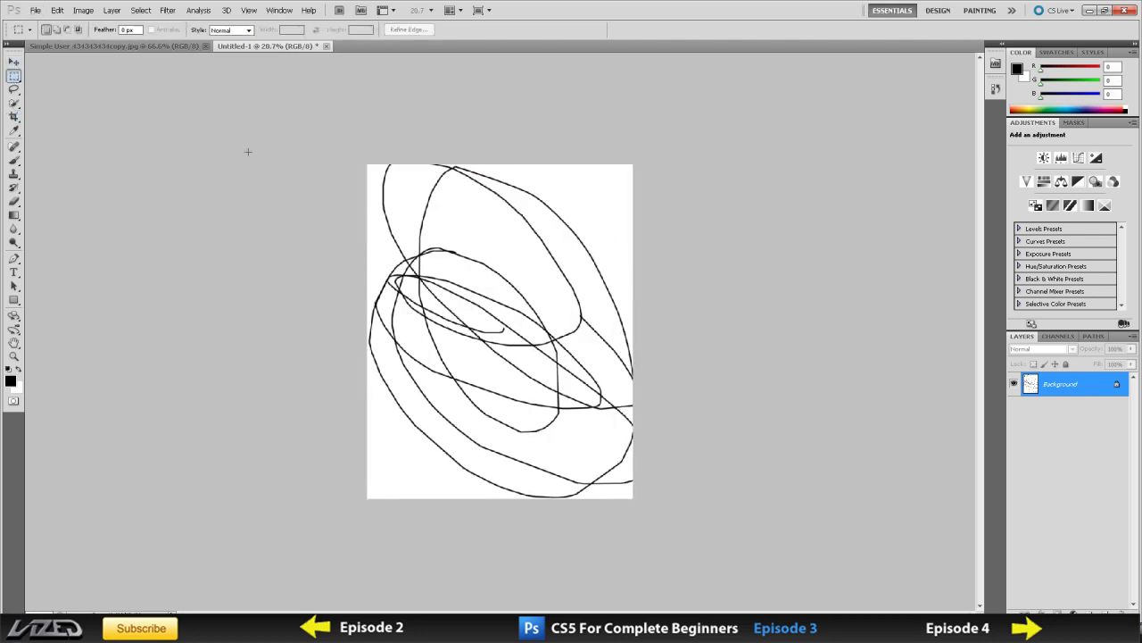
key(ctrl+a)
double_click(1115, 387)
click(665, 203)
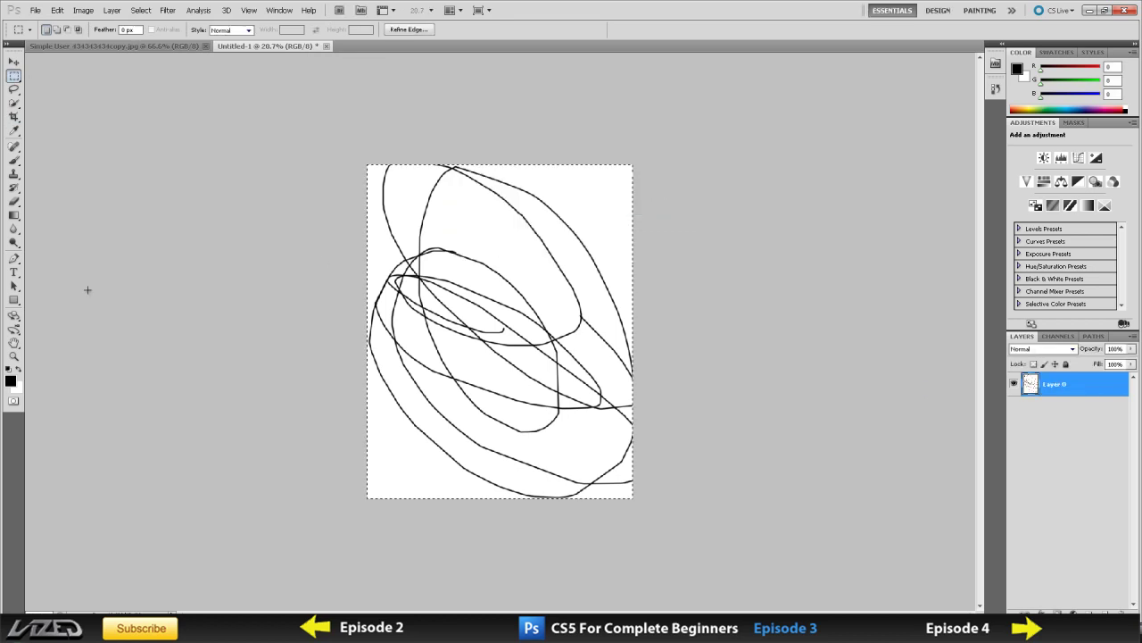
Step: Create a new blank A4 document, Untitled-2
click(37, 10)
click(44, 23)
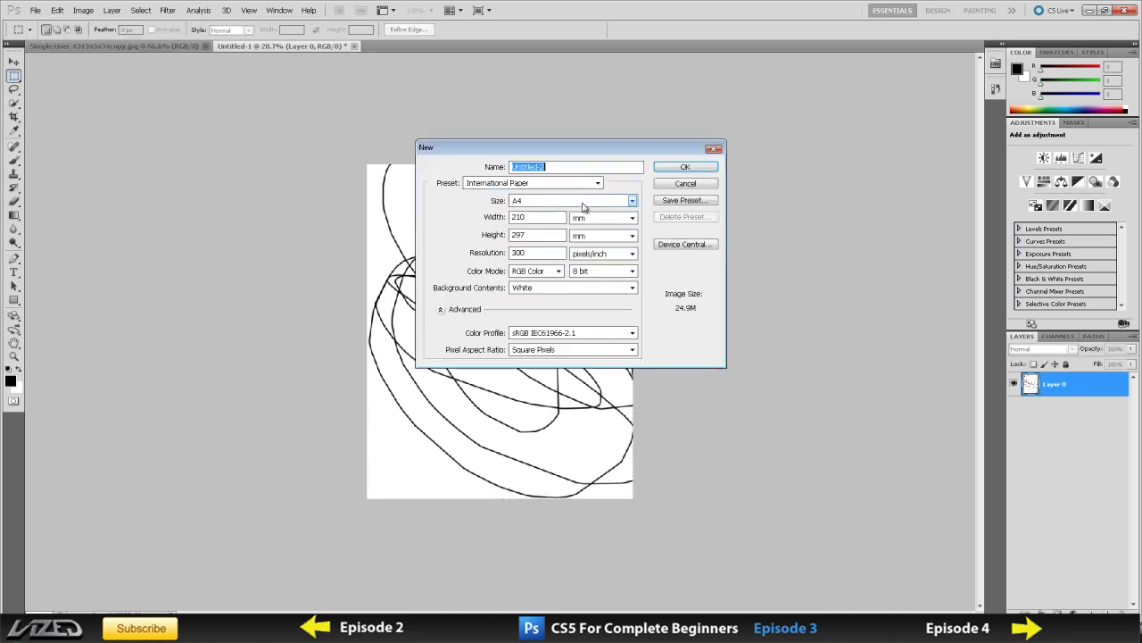
click(695, 171)
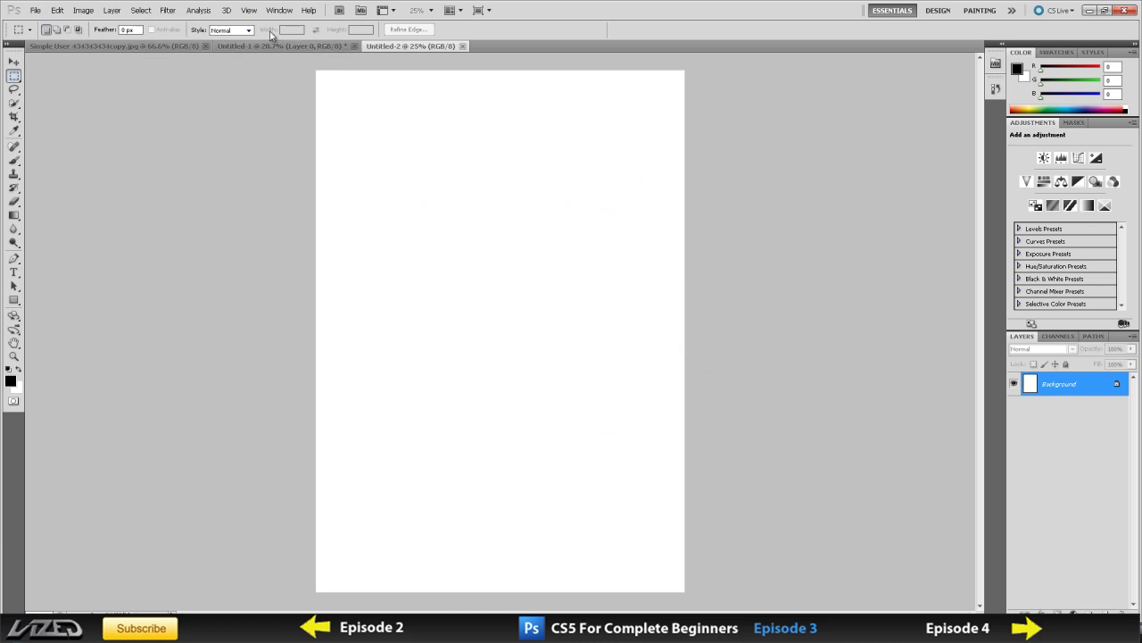
Step: Back in Untitled-1, select the entire scribble canvas with the rectangular marquee
click(276, 46)
key(ctrl+a)
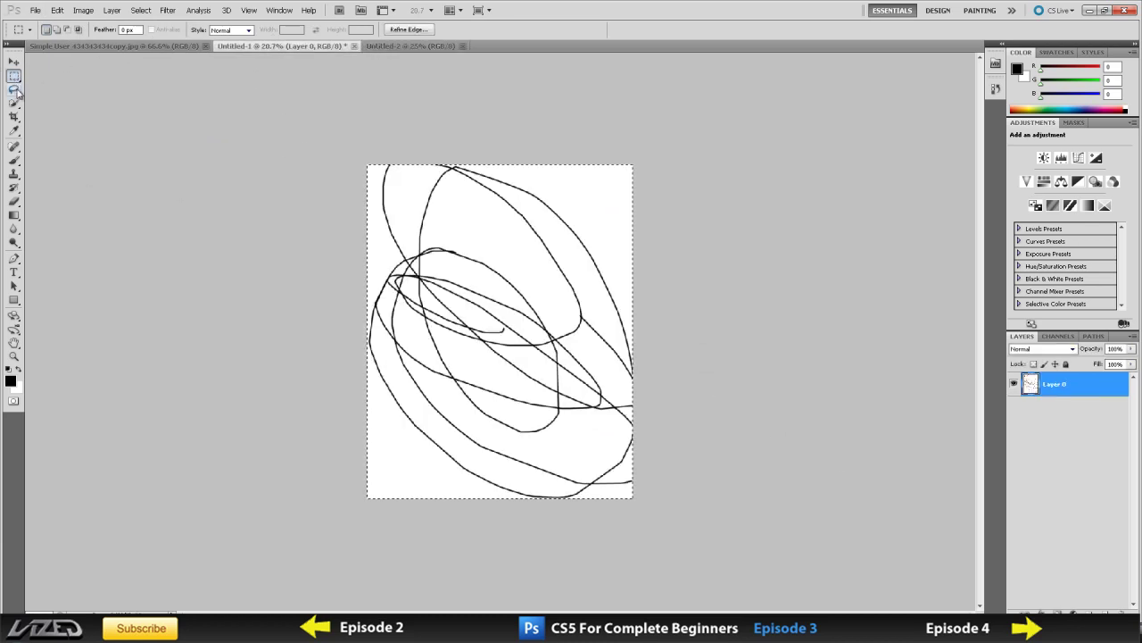
key(ctrl+d)
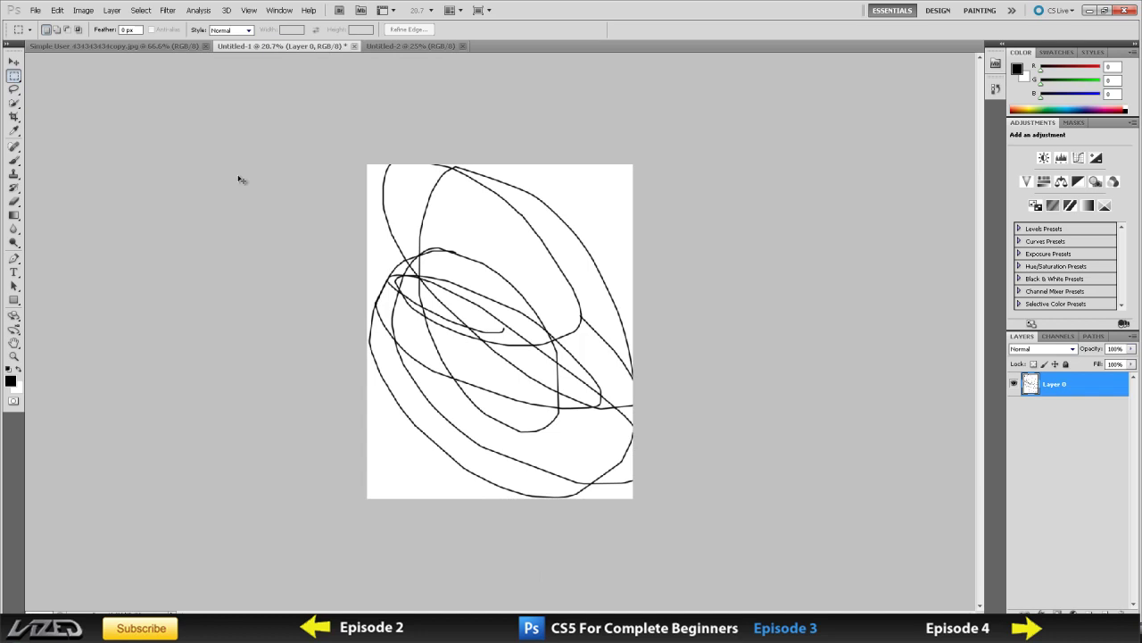
click(14, 76)
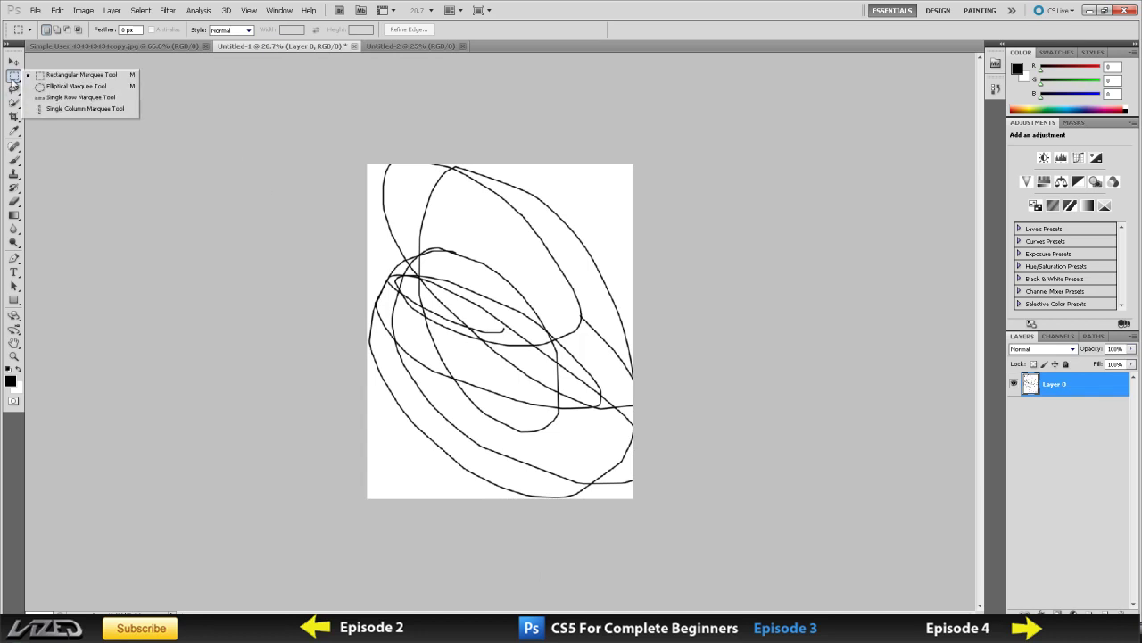
click(58, 77)
key(ctrl+a)
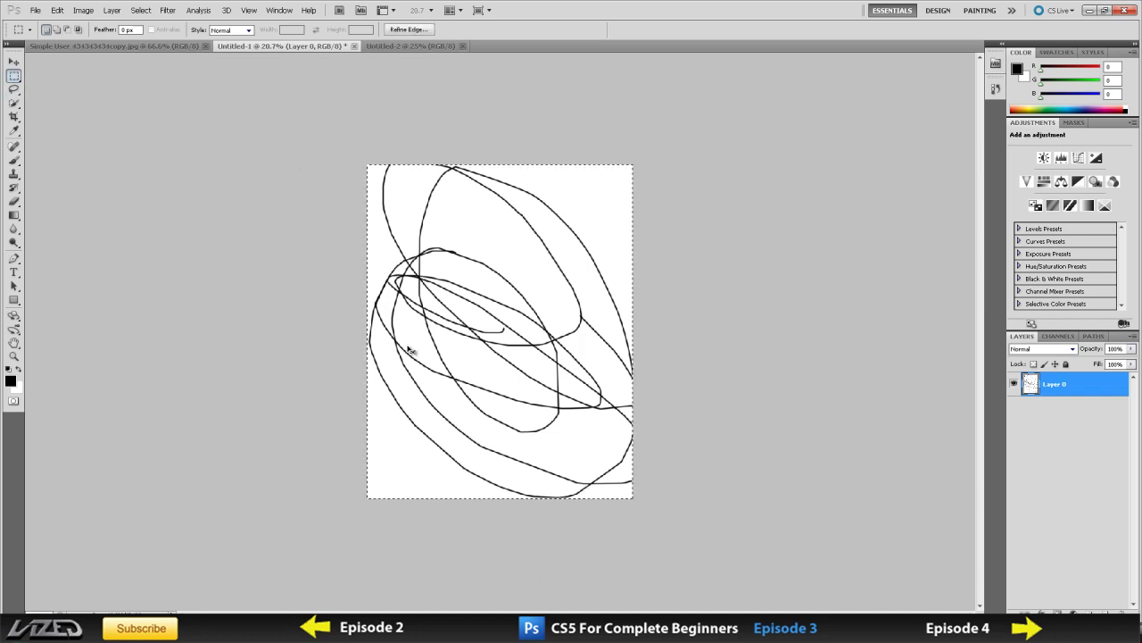
Step: Switch to blank Untitled-2 and dismiss its layer options menu unchanged
click(429, 47)
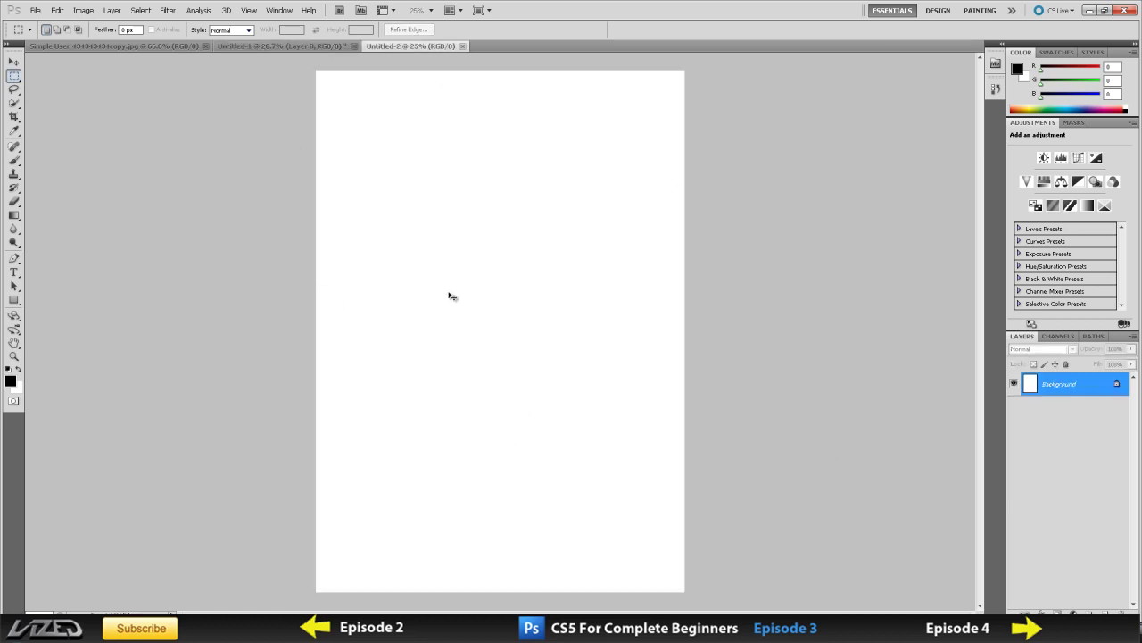
right_click(472, 249)
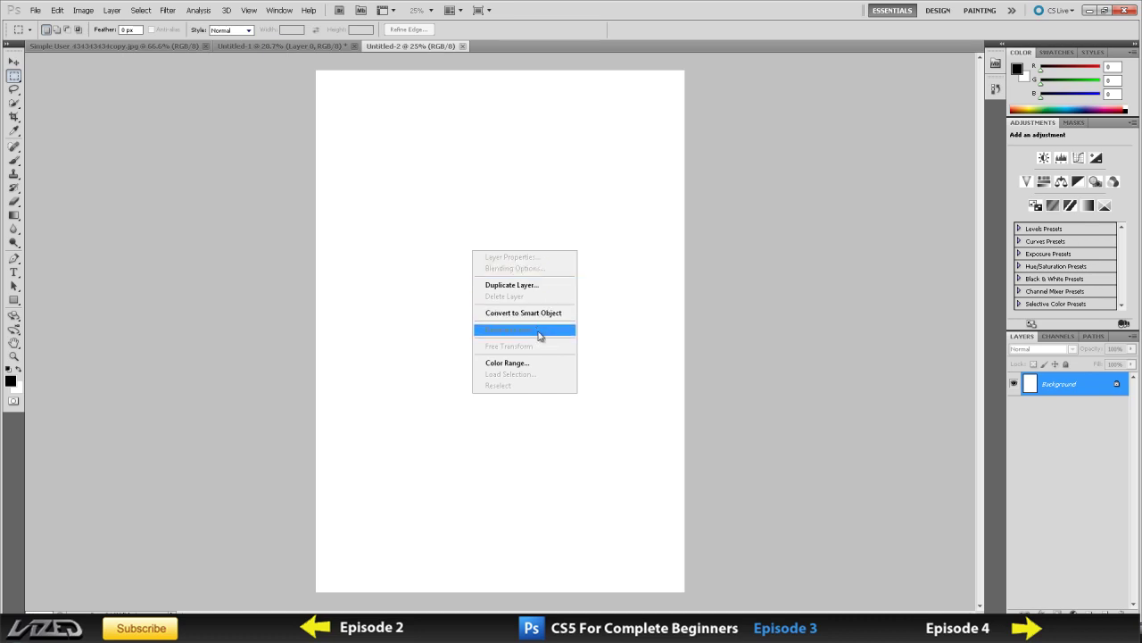
click(788, 289)
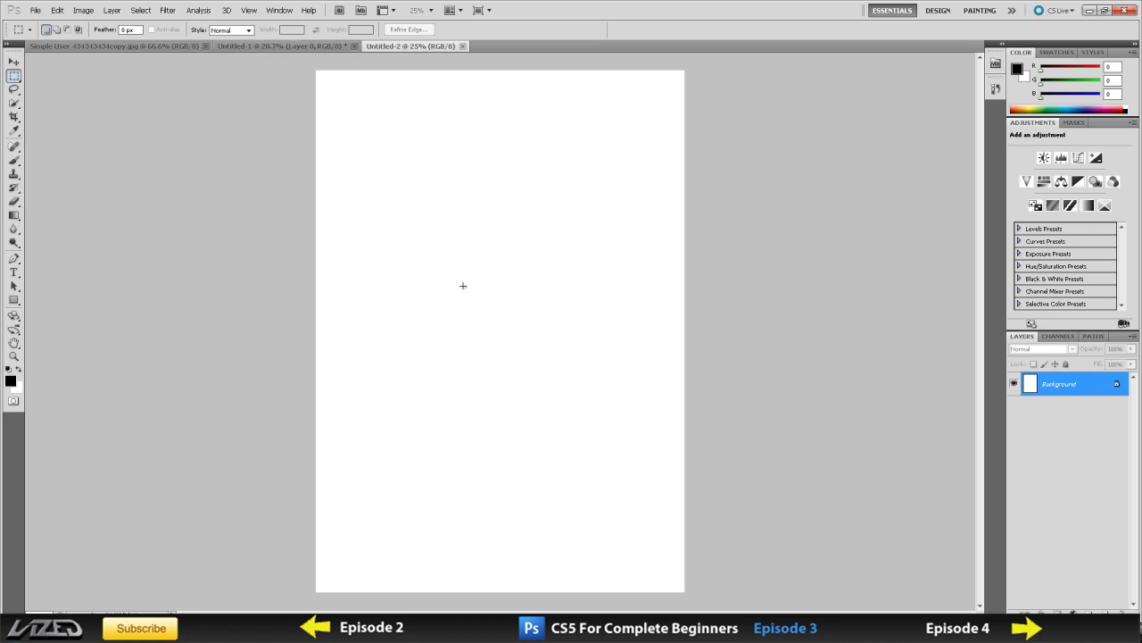
Step: Paste the scribbles into Untitled-2 and move them up and to the right
key(ctrl+v)
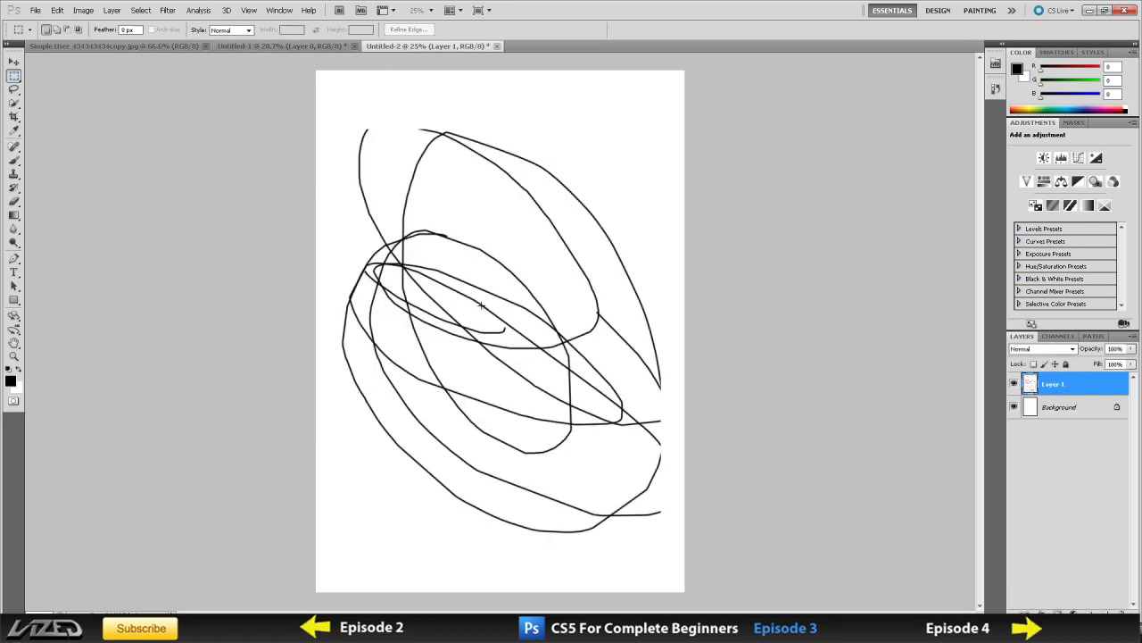
click(13, 60)
mouse_move(433, 318)
mouse_down()
mouse_move(475, 252)
mouse_move(457, 280)
mouse_move(457, 263)
mouse_up()
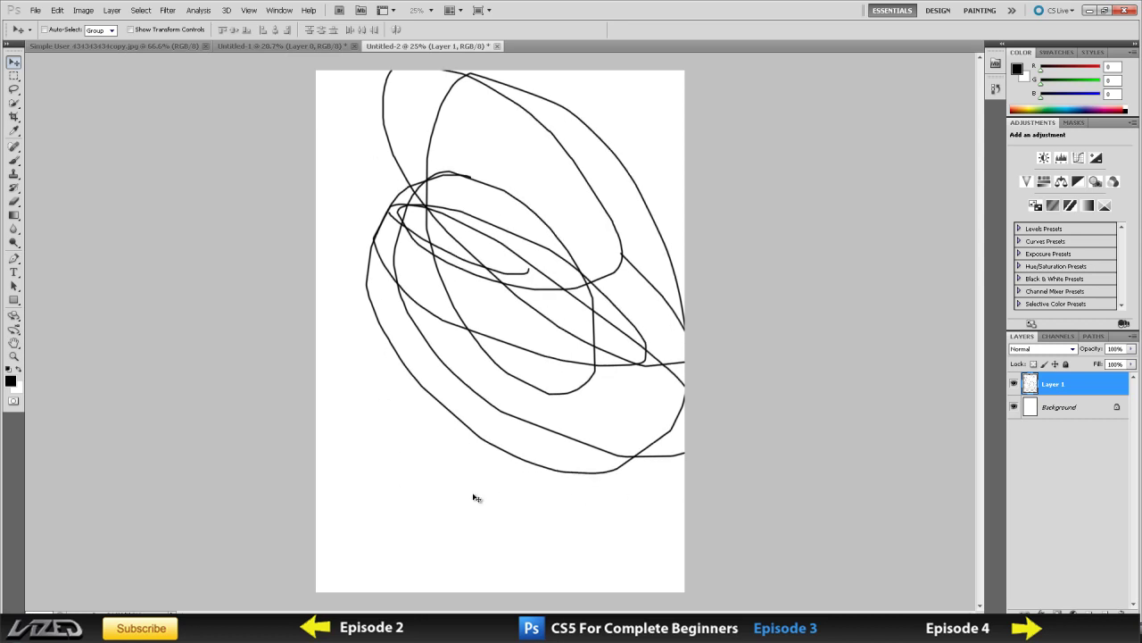
Step: Close Untitled-2 without saving, then start closing Untitled-1
click(497, 47)
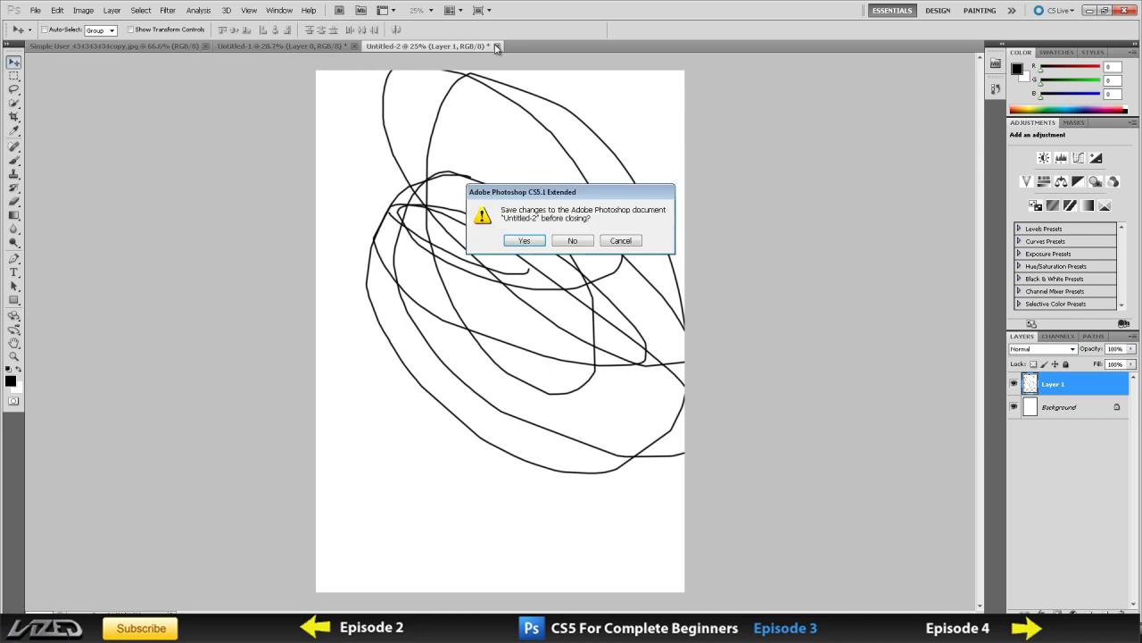
click(572, 241)
click(354, 46)
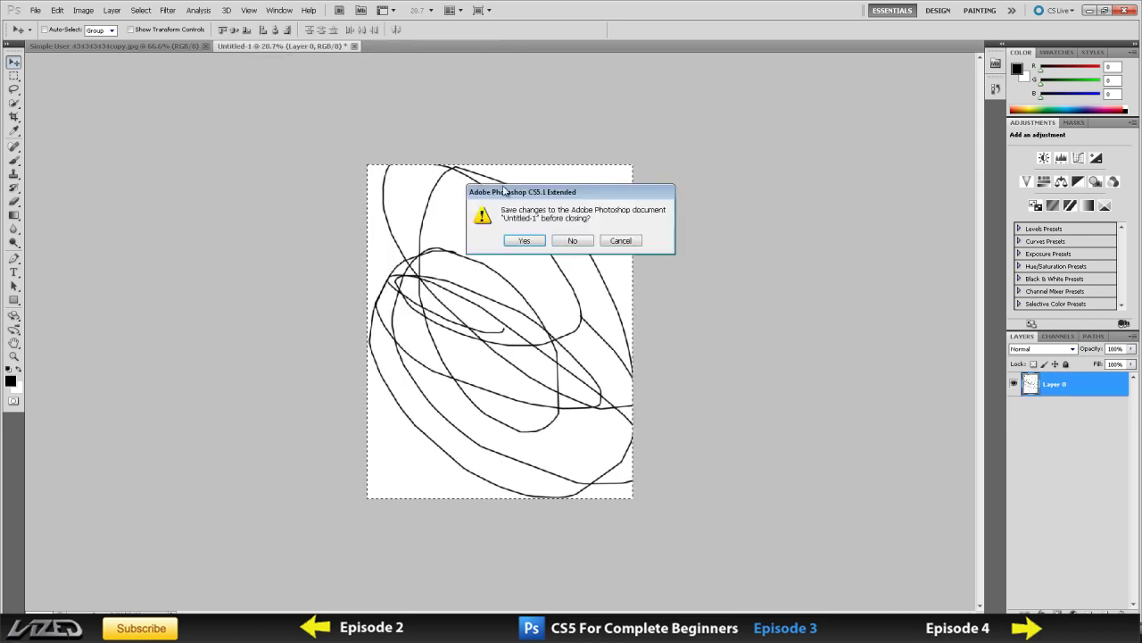
Step: Close Untitled-1 without saving it
click(572, 241)
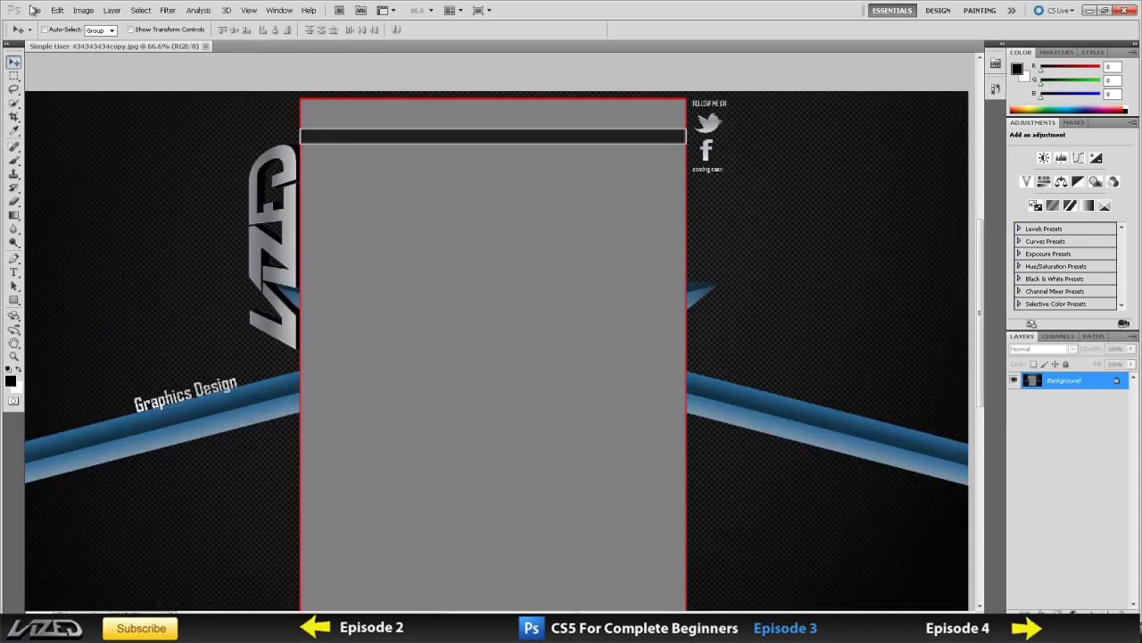
click(35, 10)
click(825, 79)
Step: With the Eyedropper active, set the foreground colour to dark red R150 G30 B30
drag(13, 130, 76, 140)
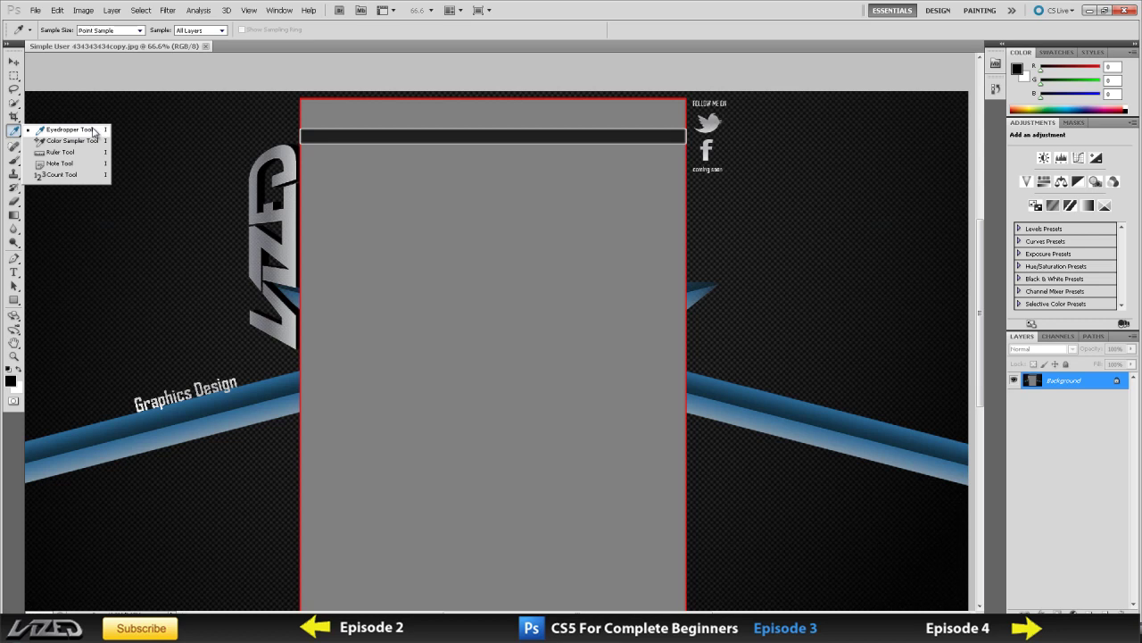
drag(94, 132, 93, 132)
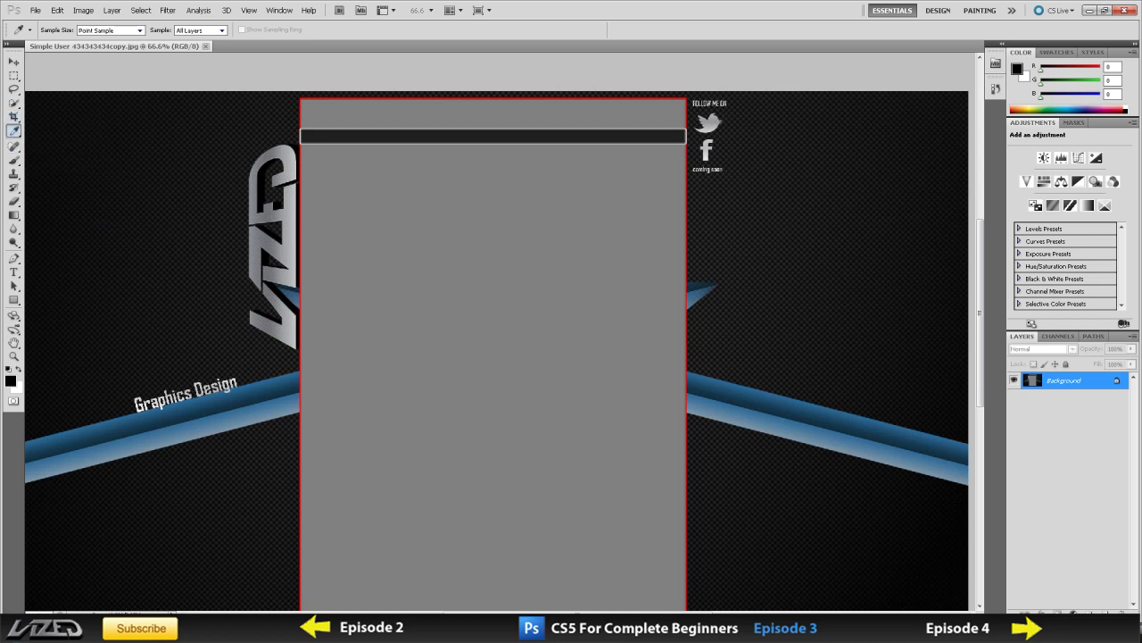
click(10, 382)
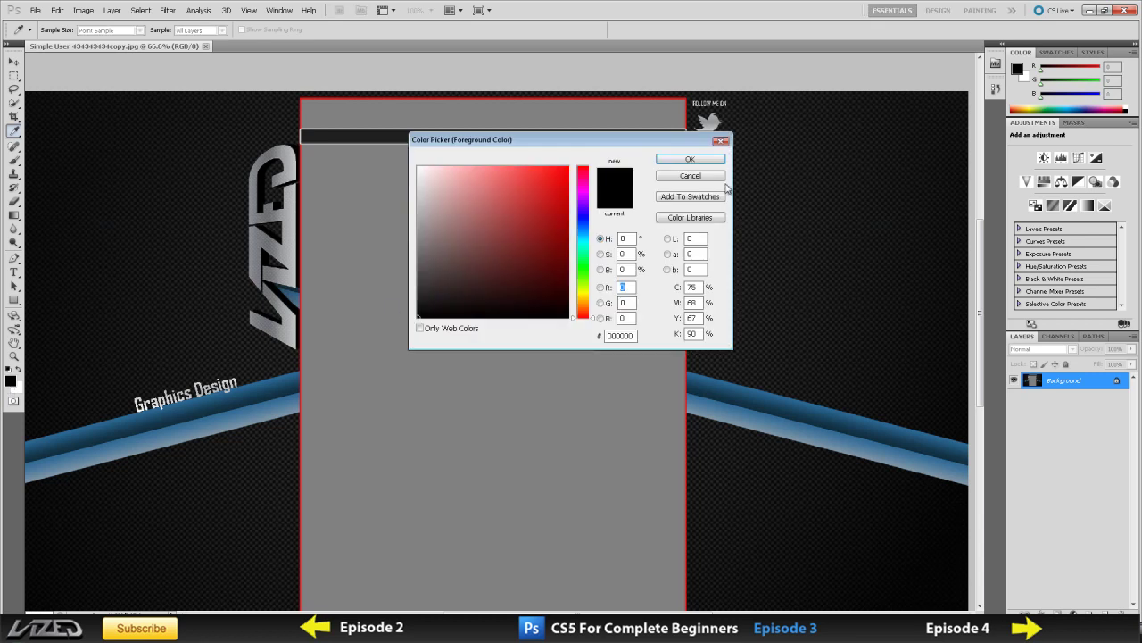
click(696, 176)
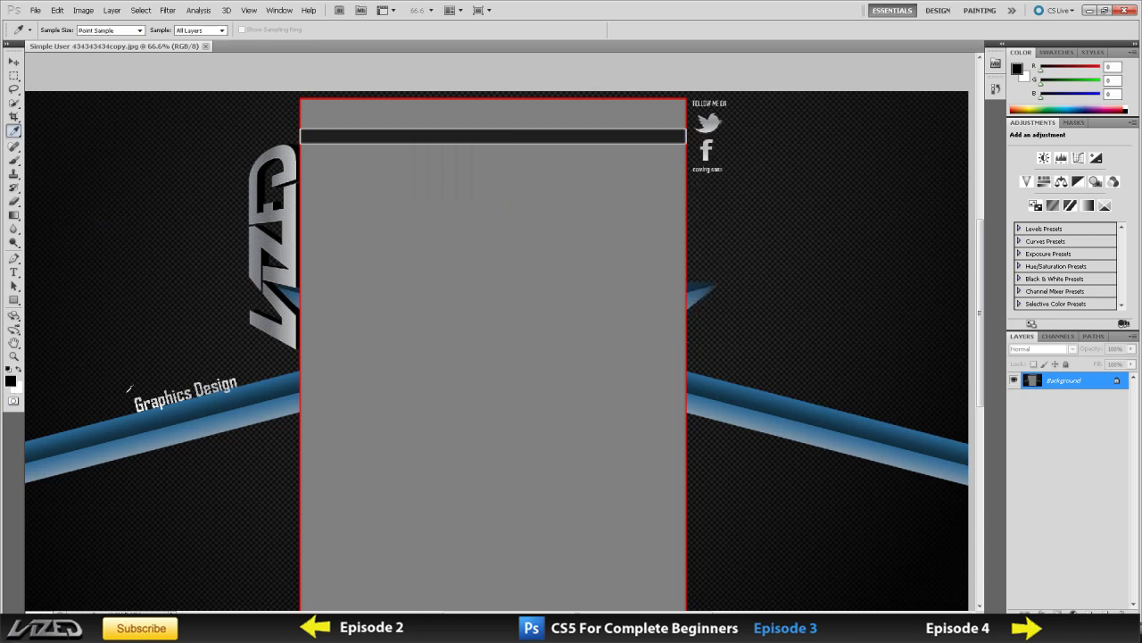
click(12, 384)
click(538, 229)
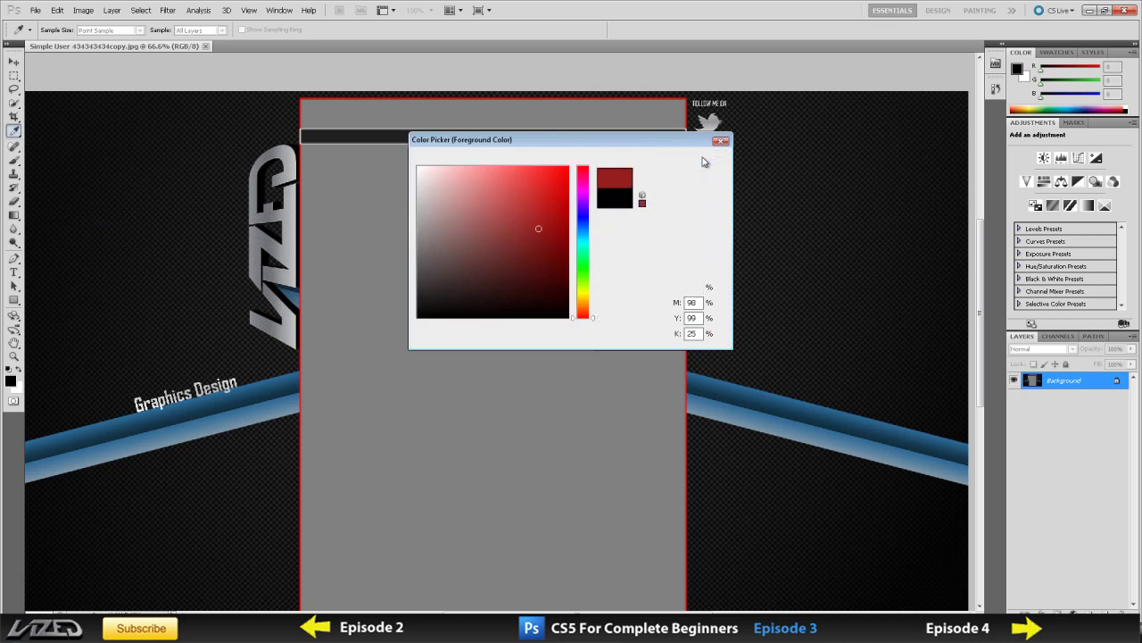
click(690, 159)
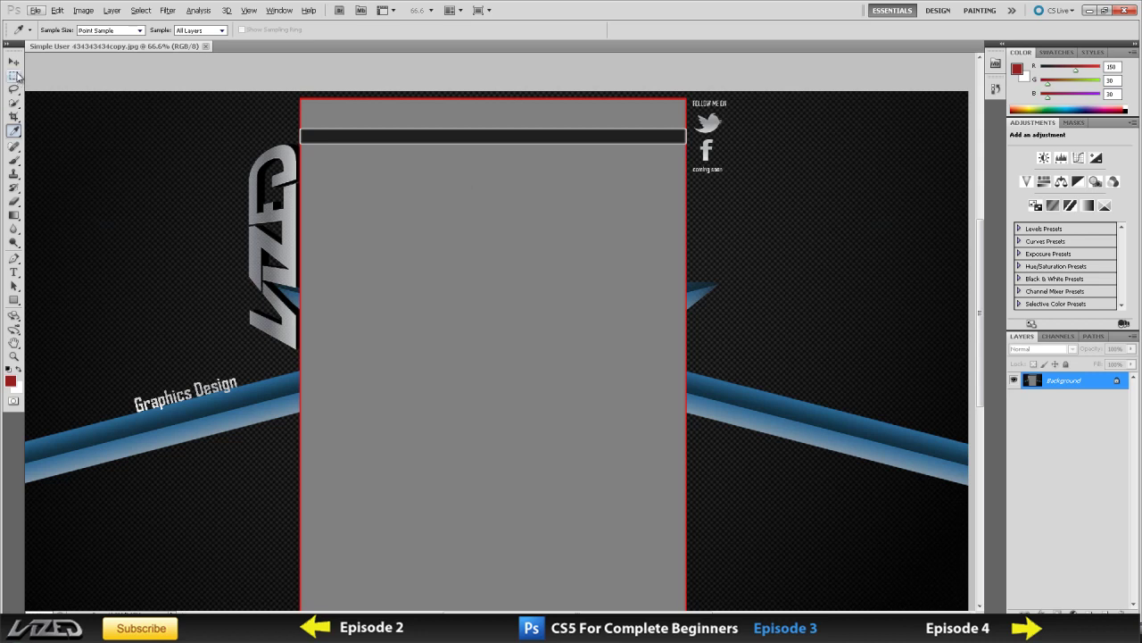
click(13, 61)
Step: Convert the Background to Layer 0 and marquee a rectangle below the dark bar
double_click(1096, 382)
click(668, 203)
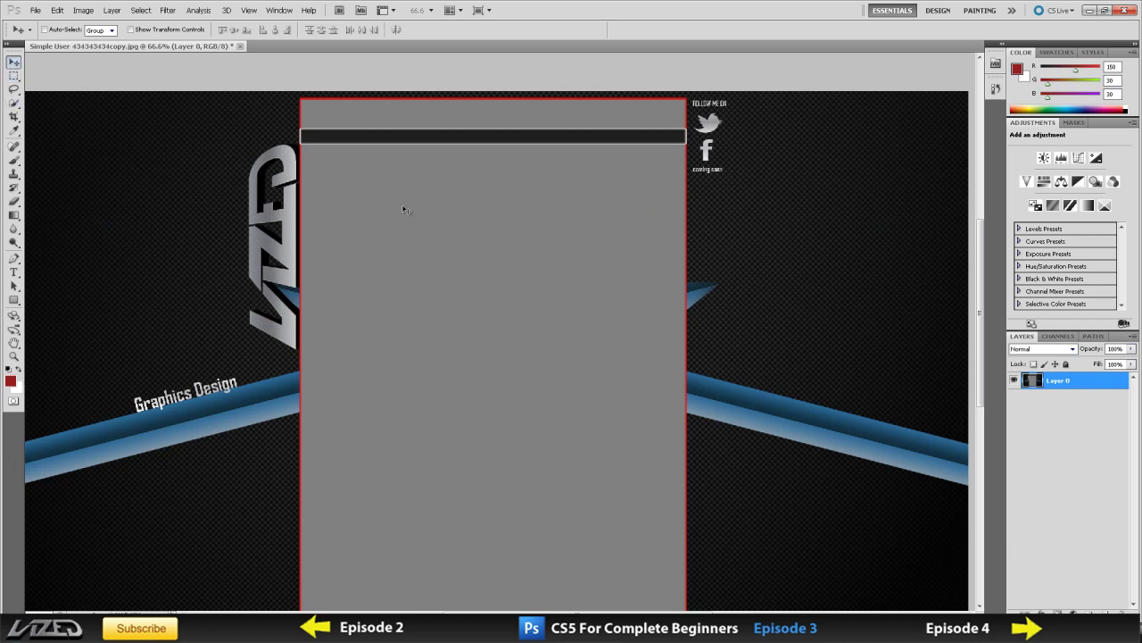
click(13, 77)
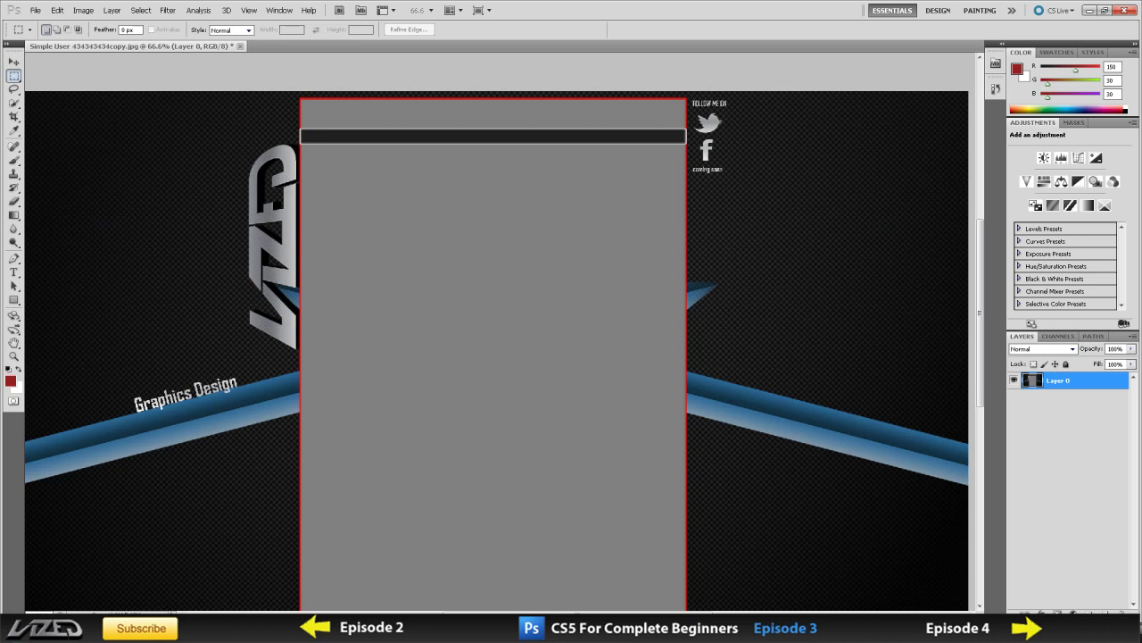
drag(661, 231, 668, 233)
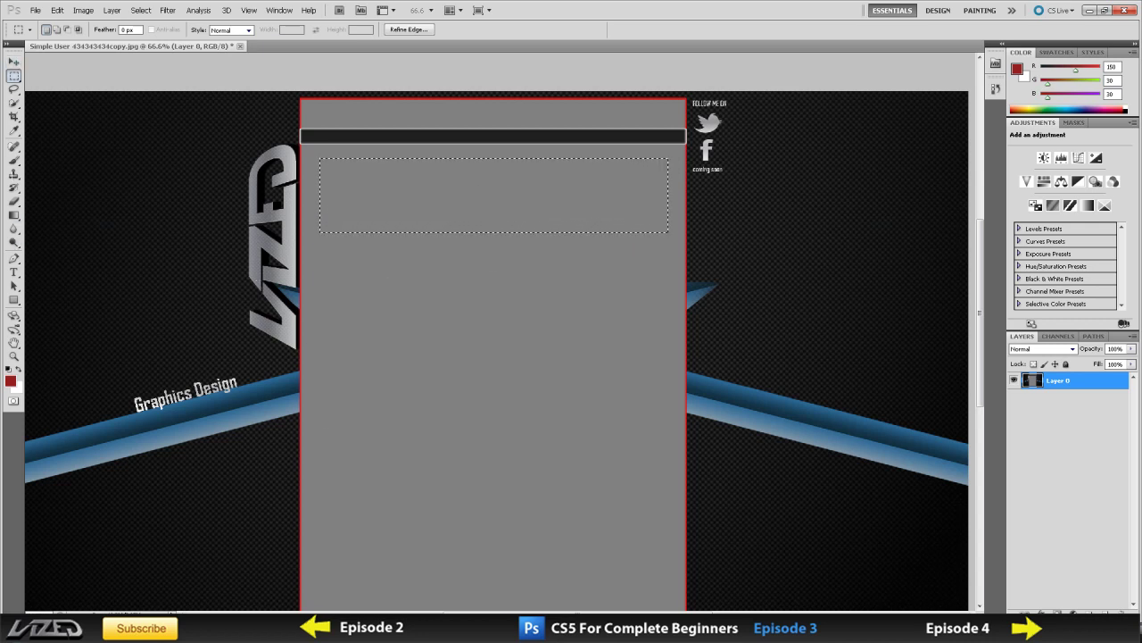
Step: Sample the template's blue stripe as the foreground colour
click(10, 382)
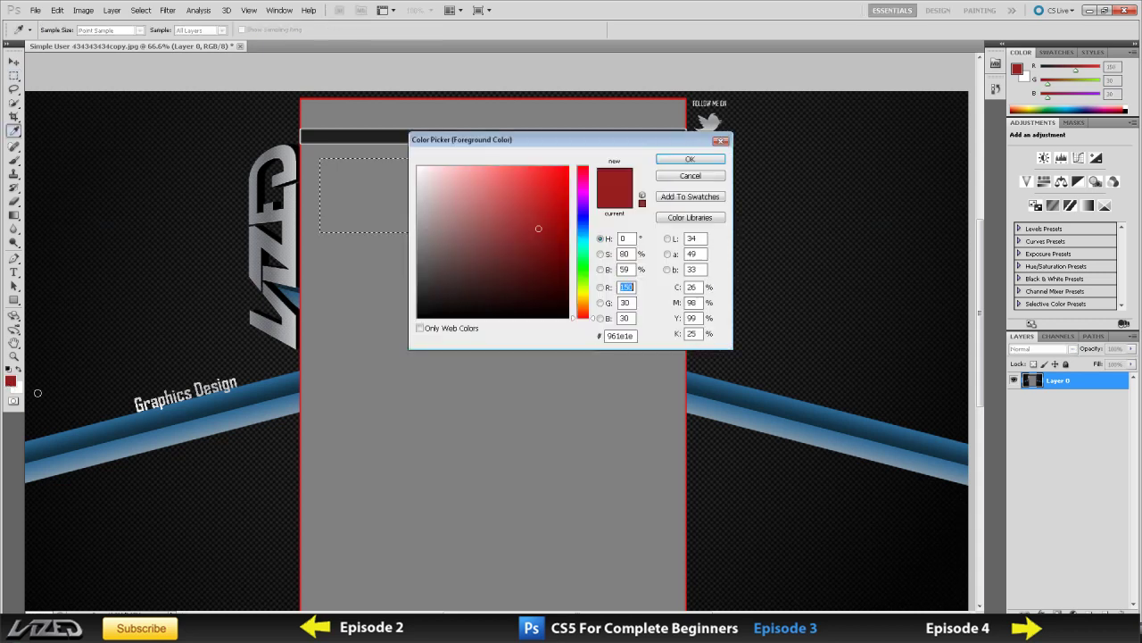
mouse_move(511, 238)
mouse_down()
mouse_move(485, 186)
mouse_move(528, 268)
mouse_move(499, 213)
mouse_up()
click(688, 176)
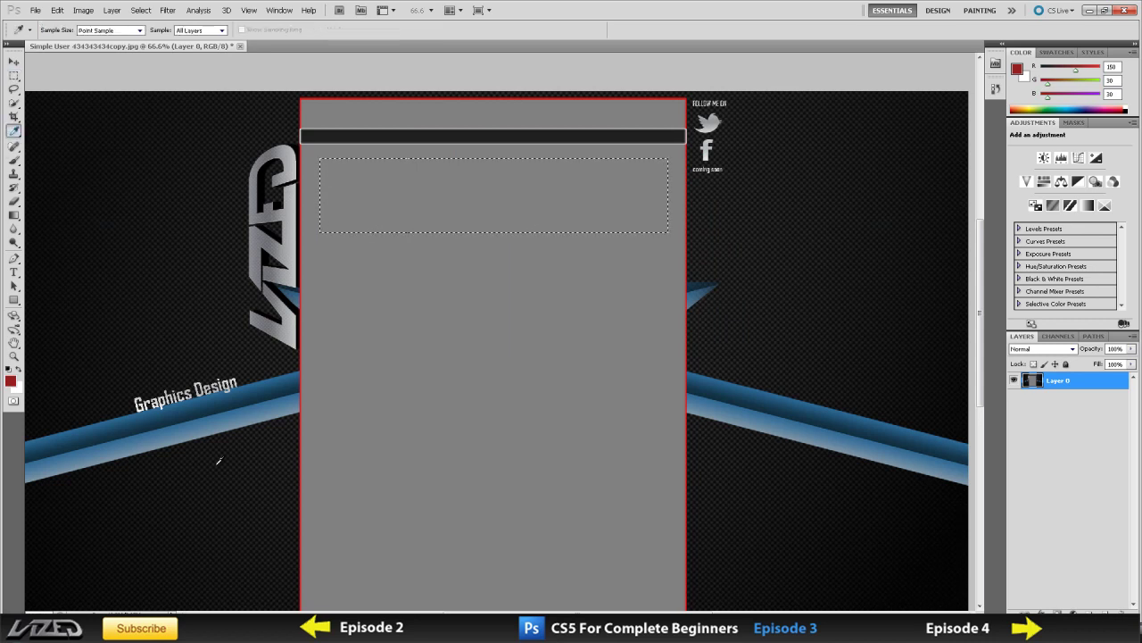
click(219, 418)
click(223, 418)
drag(223, 419, 202, 418)
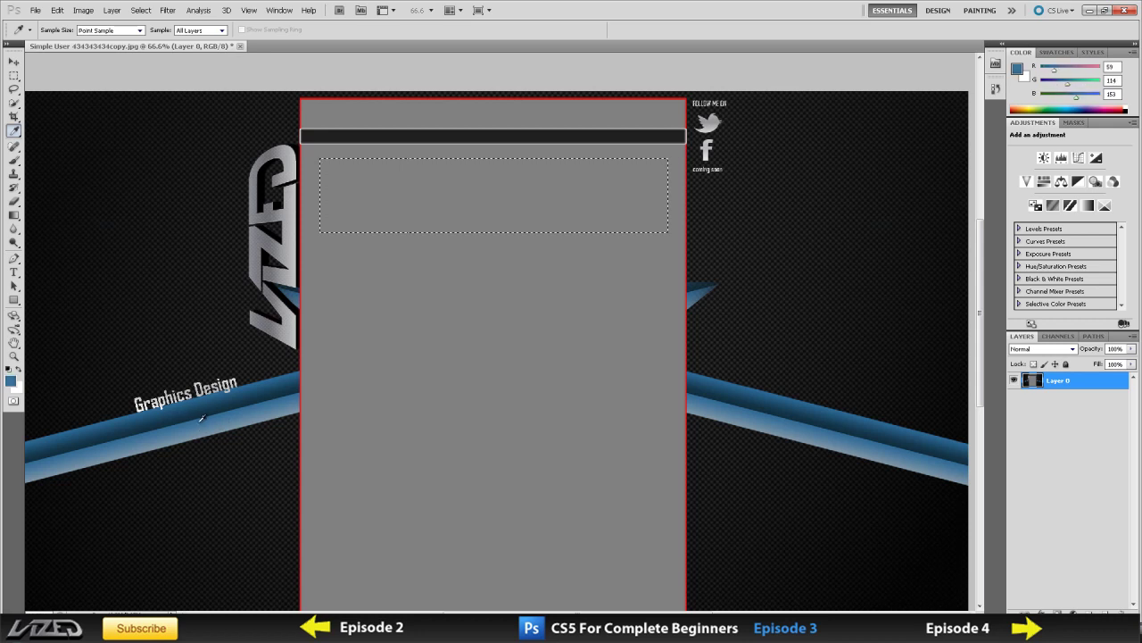
click(201, 417)
drag(126, 397, 197, 427)
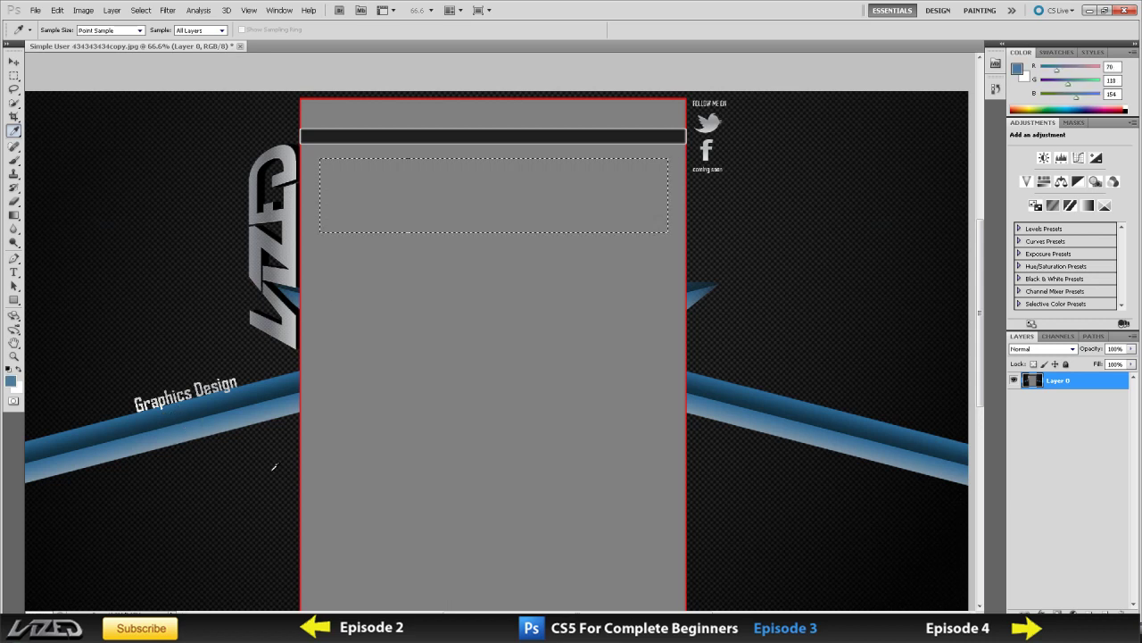
Step: Paint the selection solid blue with a 125 px brush, then deselect
key(b)
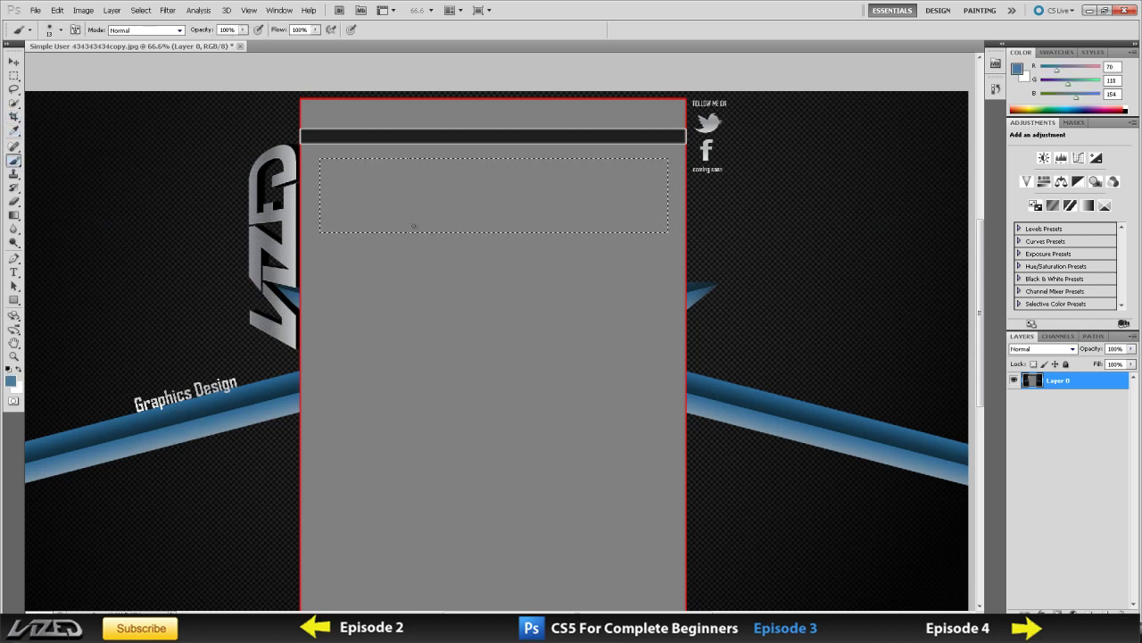
right_click(384, 200)
click(490, 208)
text(125)
key(Return)
mouse_move(410, 179)
mouse_down()
mouse_move(473, 175)
mouse_move(575, 220)
mouse_move(661, 203)
mouse_move(684, 179)
mouse_move(611, 161)
mouse_move(408, 208)
mouse_move(423, 247)
mouse_up()
mouse_move(509, 214)
mouse_down()
mouse_move(674, 211)
mouse_move(573, 178)
mouse_move(304, 145)
mouse_move(321, 188)
mouse_move(340, 169)
mouse_move(384, 229)
mouse_move(683, 229)
mouse_up()
key(ctrl+d)
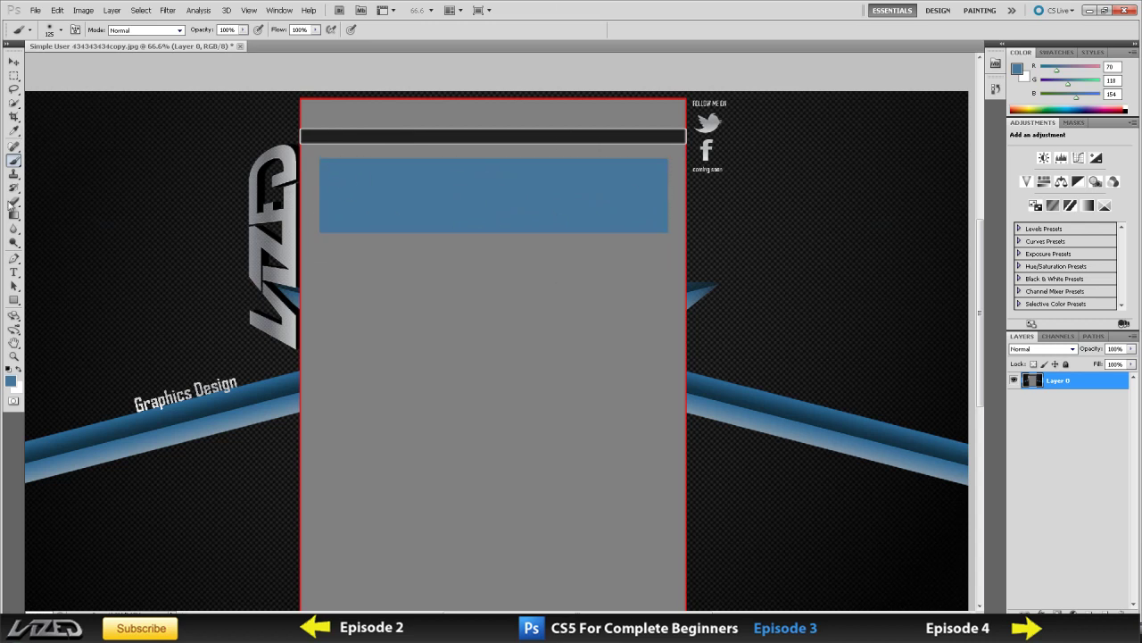
Step: Select the Clone Stamp, test it on the canvas, and dismiss the undefined-source warning
click(13, 175)
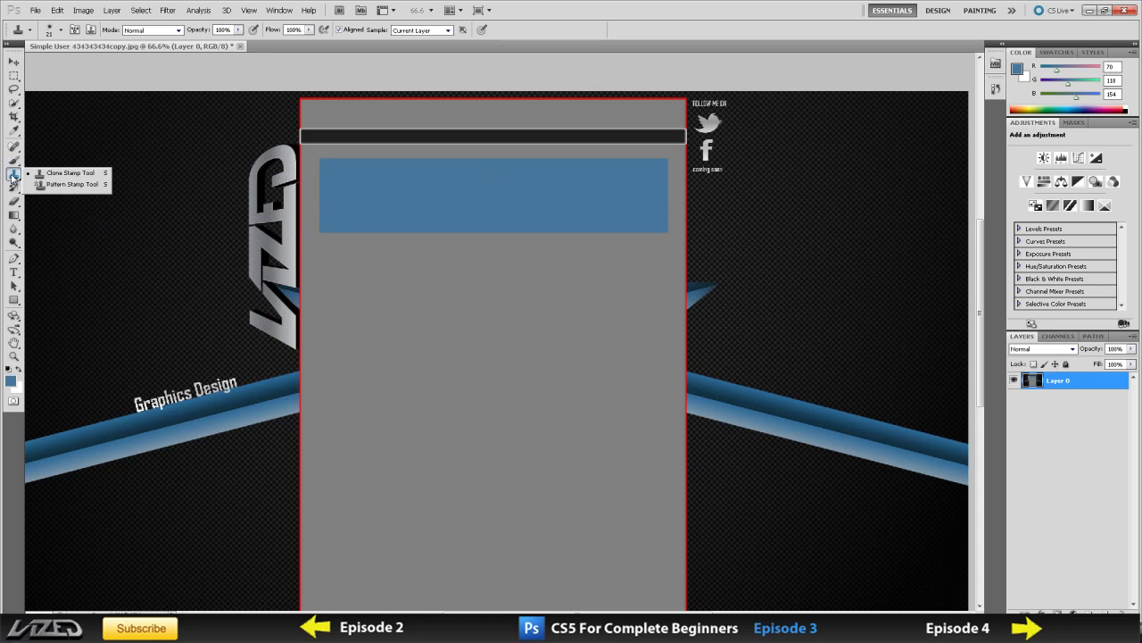
click(59, 174)
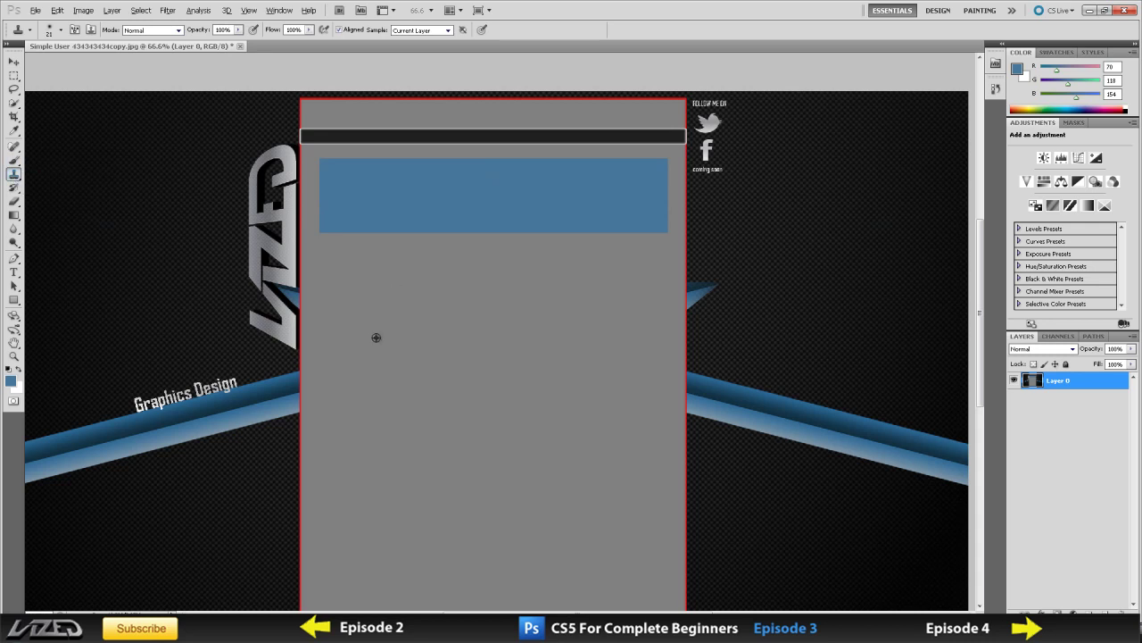
scroll(375, 338, up, 1)
right_click(474, 373)
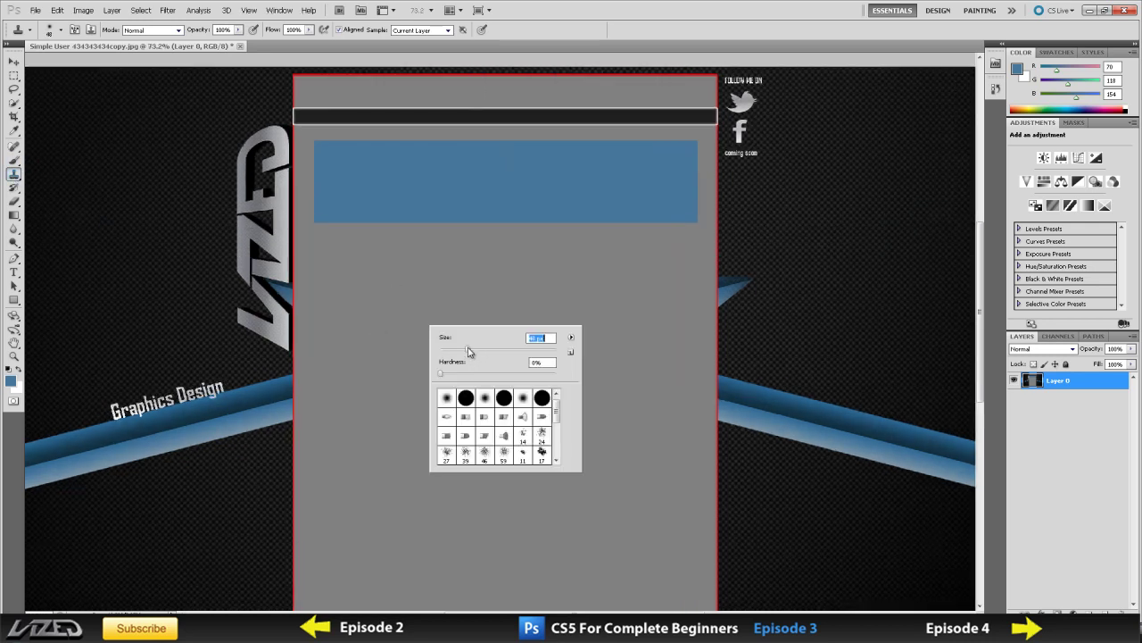
click(349, 291)
click(589, 248)
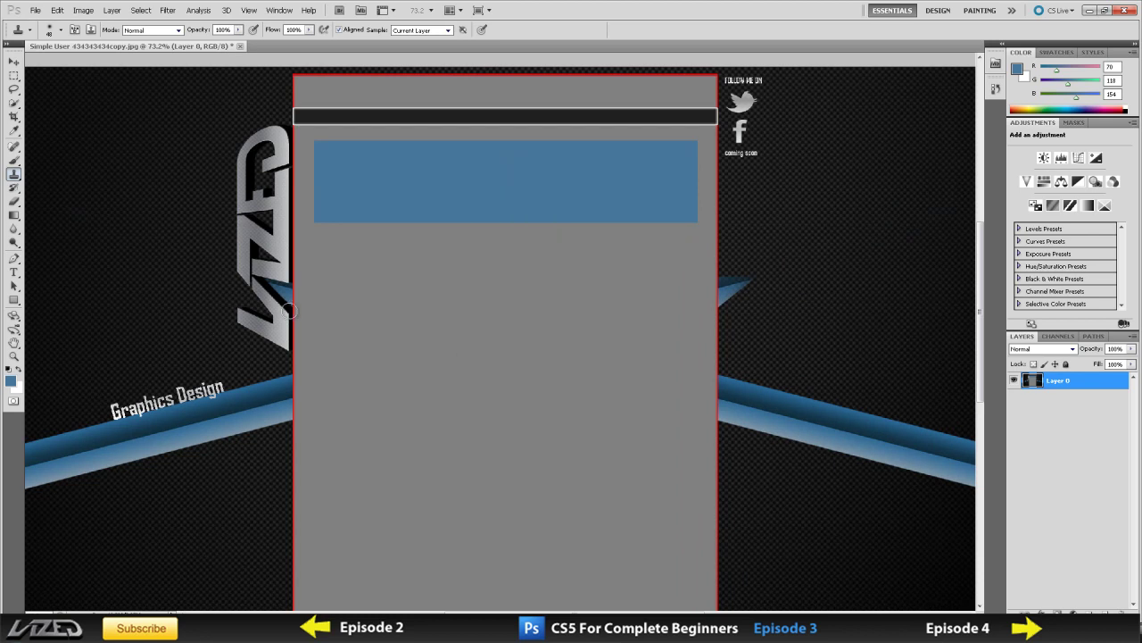
scroll(77, 380, up, 1)
scroll(348, 162, up, 2)
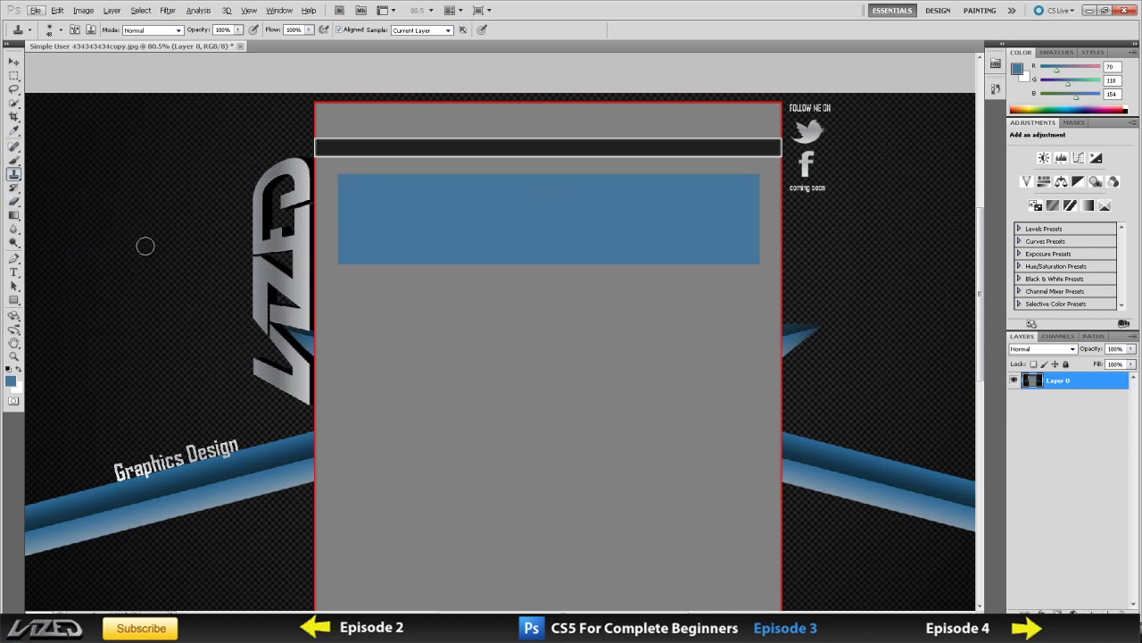
Step: Alt-click a clone source, then stamp copies of the bird, f icon and blue box lower down
key(alt)
mouse_move(808, 401)
mouse_down()
mouse_move(827, 367)
mouse_move(790, 363)
mouse_move(803, 383)
mouse_move(819, 380)
mouse_move(826, 361)
mouse_move(802, 382)
mouse_up()
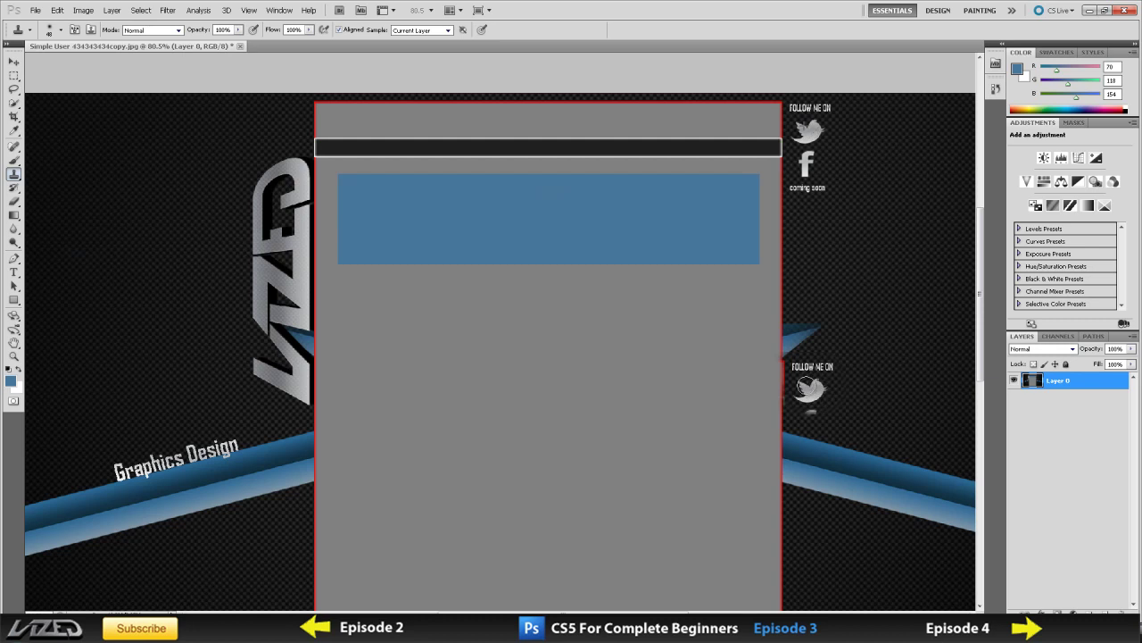
mouse_move(819, 405)
mouse_down()
mouse_move(802, 434)
mouse_move(813, 448)
mouse_move(839, 446)
mouse_move(814, 429)
mouse_move(792, 452)
mouse_move(833, 457)
mouse_move(836, 443)
mouse_move(813, 461)
mouse_move(807, 476)
mouse_move(820, 479)
mouse_move(846, 464)
mouse_move(845, 451)
mouse_move(644, 445)
mouse_move(740, 434)
mouse_move(738, 447)
mouse_move(616, 454)
mouse_move(752, 460)
mouse_move(727, 468)
mouse_move(637, 469)
mouse_move(607, 454)
mouse_move(609, 443)
mouse_move(658, 440)
mouse_move(539, 445)
mouse_move(562, 461)
mouse_move(614, 455)
mouse_move(582, 449)
mouse_move(558, 455)
mouse_move(617, 464)
mouse_move(560, 470)
mouse_move(534, 463)
mouse_move(549, 441)
mouse_move(507, 438)
mouse_move(550, 441)
mouse_move(440, 439)
mouse_move(549, 458)
mouse_move(448, 450)
mouse_move(503, 459)
mouse_move(456, 462)
mouse_move(543, 474)
mouse_move(485, 474)
mouse_move(698, 473)
mouse_move(492, 472)
mouse_move(440, 456)
mouse_up()
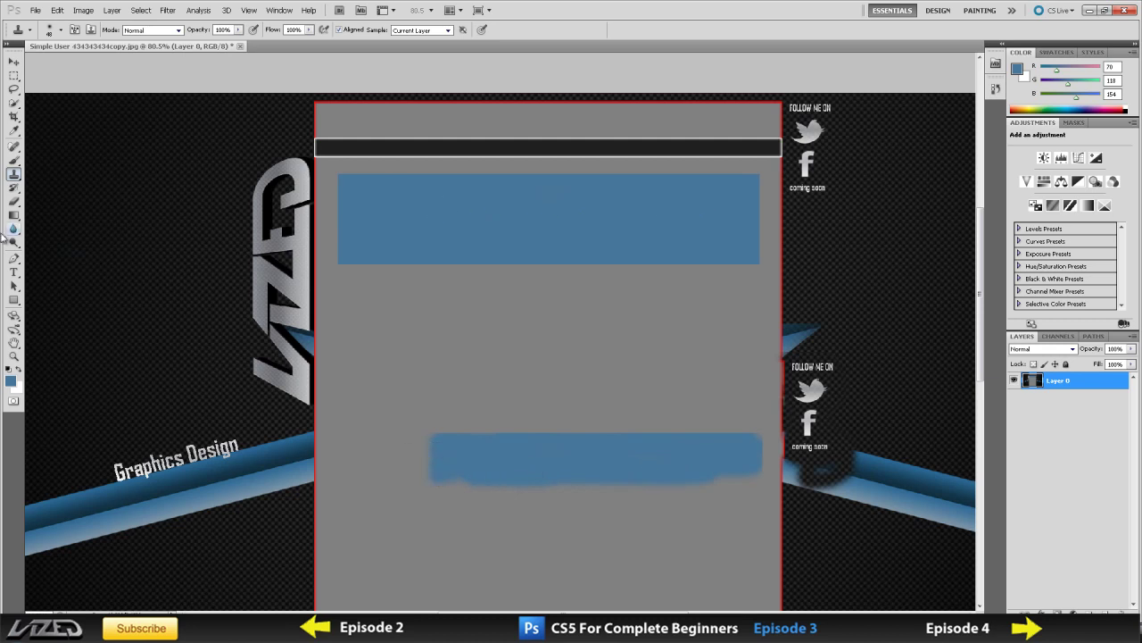
click(14, 179)
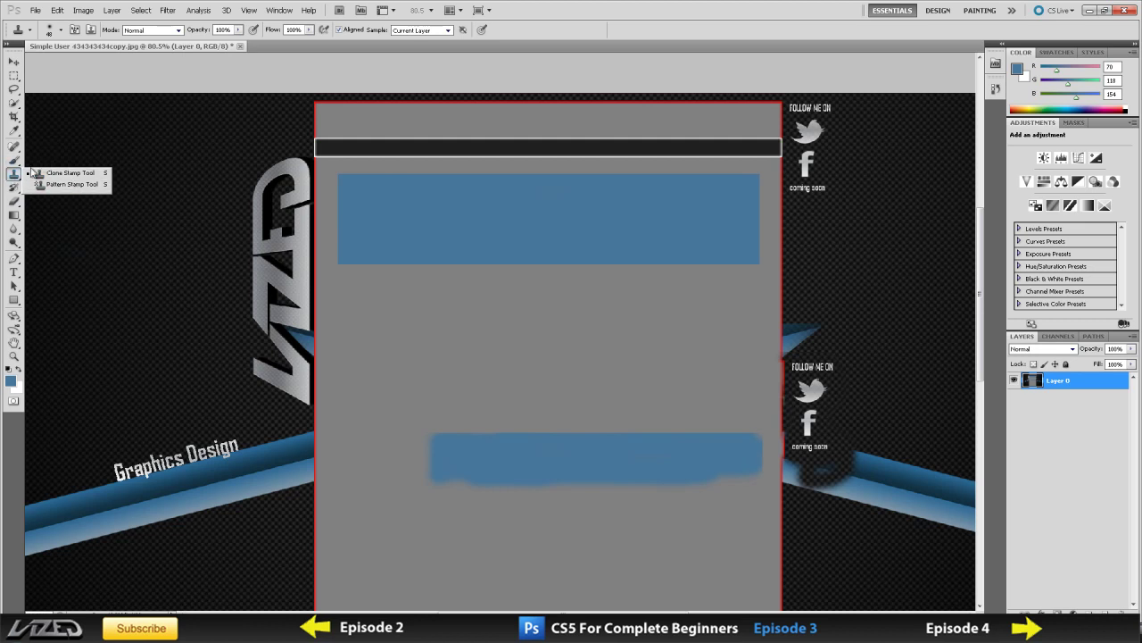
Step: Switch to the History Brush tool
click(12, 185)
click(13, 188)
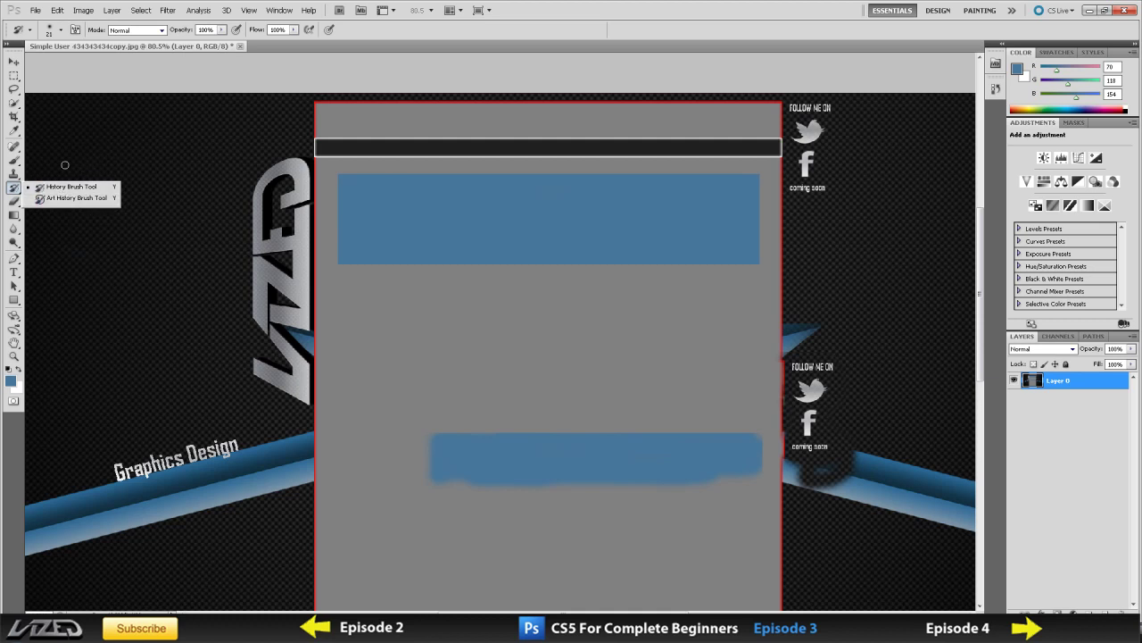
click(14, 187)
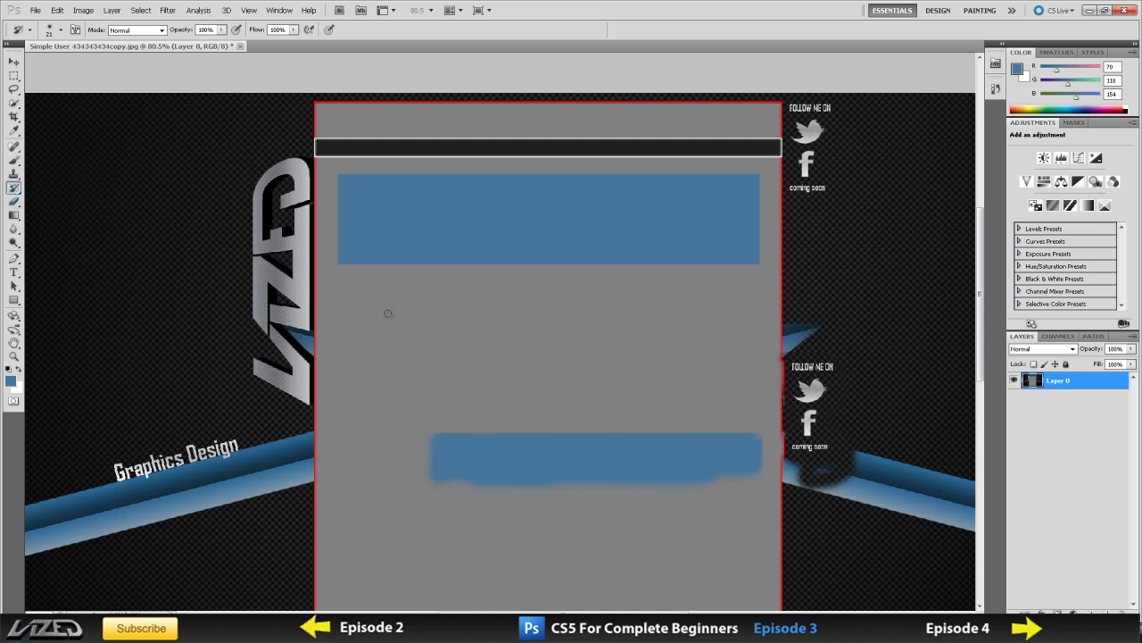
key(alt)
Step: Erase a hard band across the blue rectangle with a 56 px Eraser
click(14, 203)
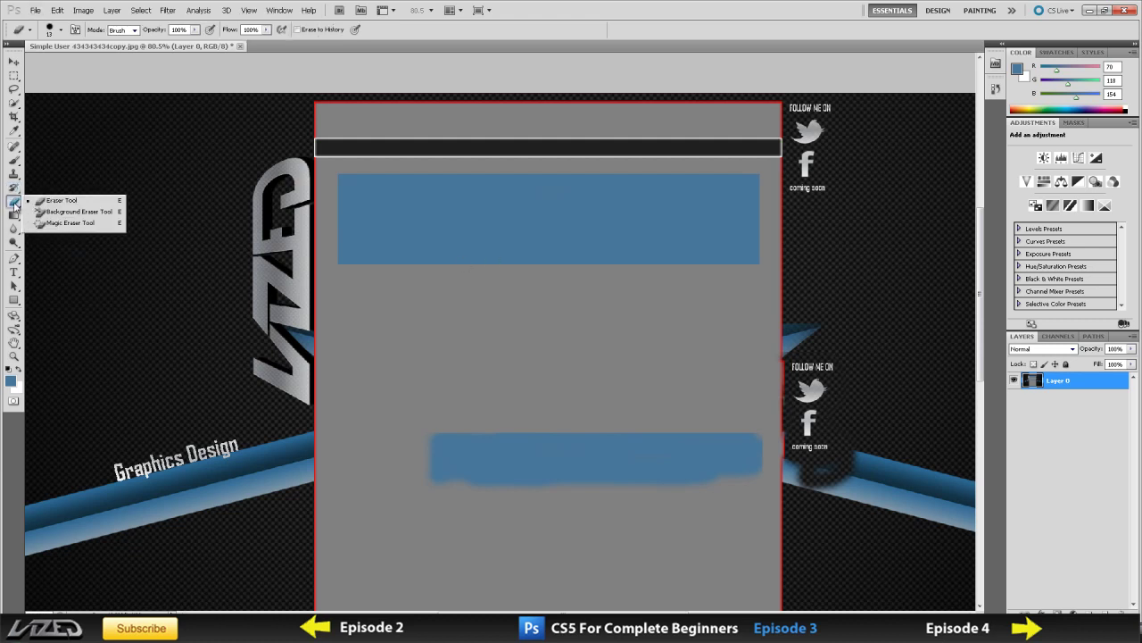
click(61, 203)
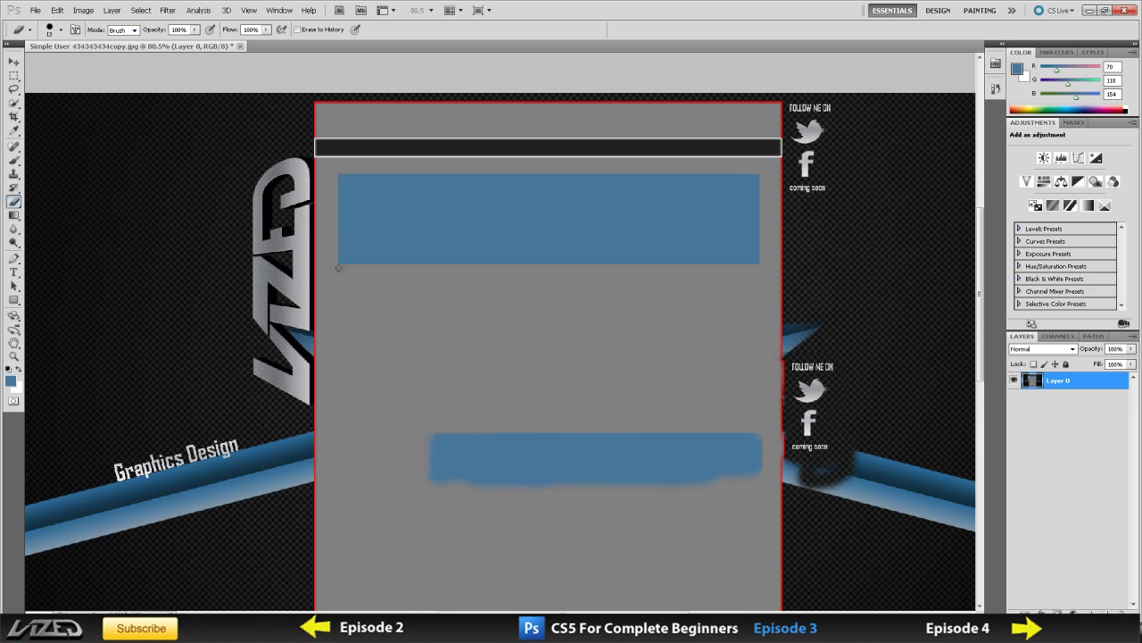
right_click(404, 336)
click(460, 364)
mouse_move(357, 263)
mouse_down()
mouse_move(347, 256)
mouse_move(735, 255)
mouse_move(369, 231)
mouse_move(604, 239)
mouse_move(465, 207)
mouse_move(391, 242)
mouse_move(469, 189)
mouse_move(385, 209)
mouse_move(446, 204)
mouse_move(524, 259)
mouse_up()
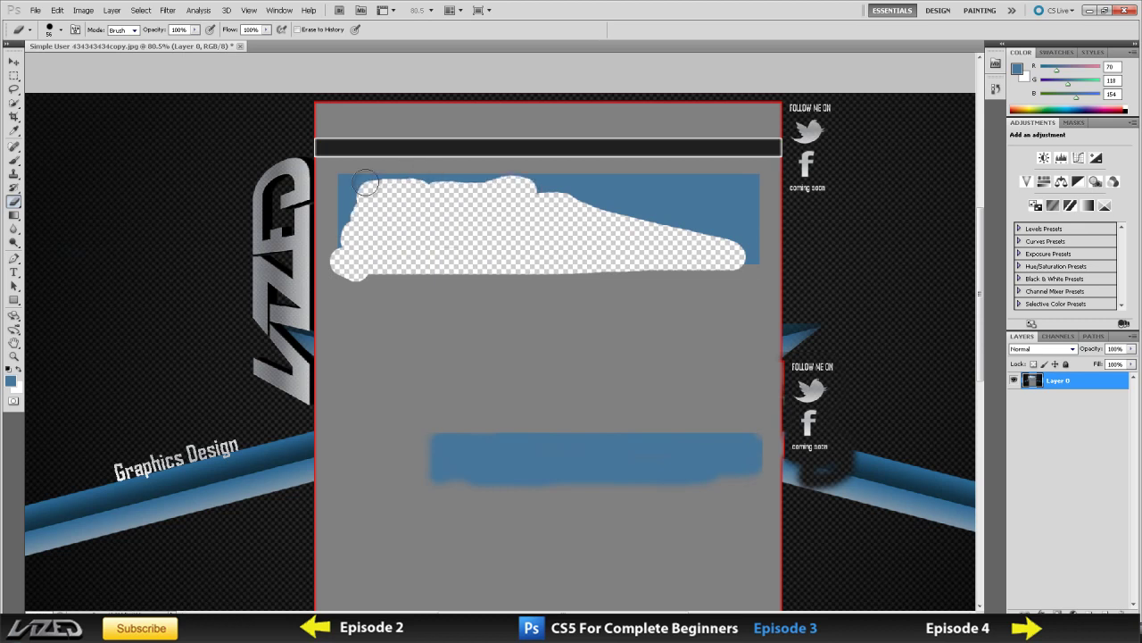
Step: Raise the eraser to 70 px, lower its hardness, and erase the rectangle's top right
right_click(518, 288)
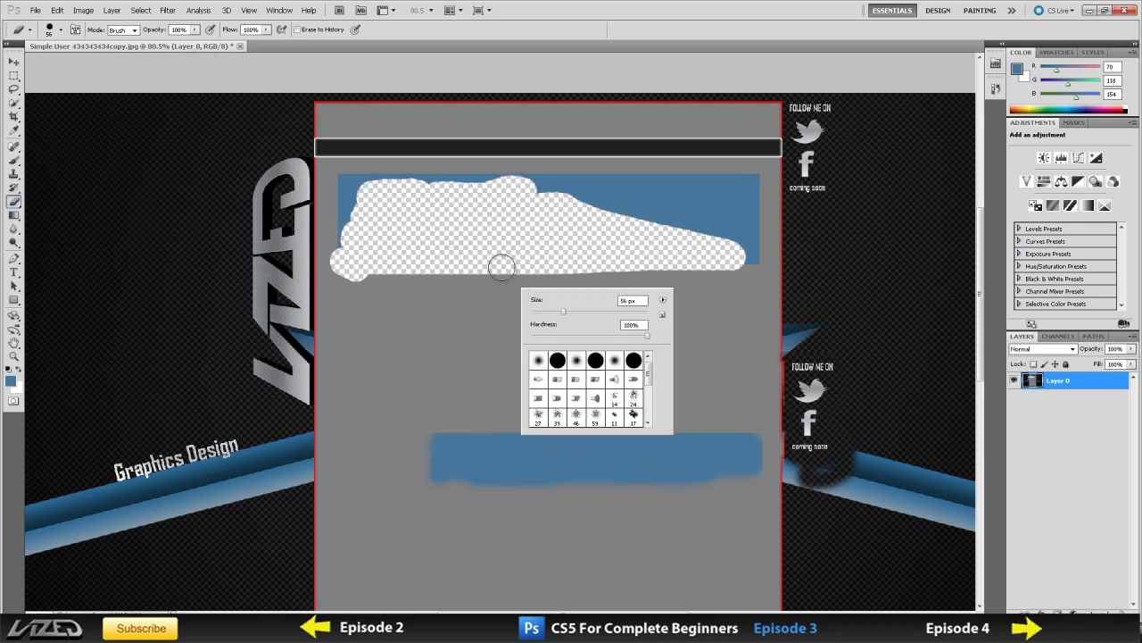
right_click(462, 228)
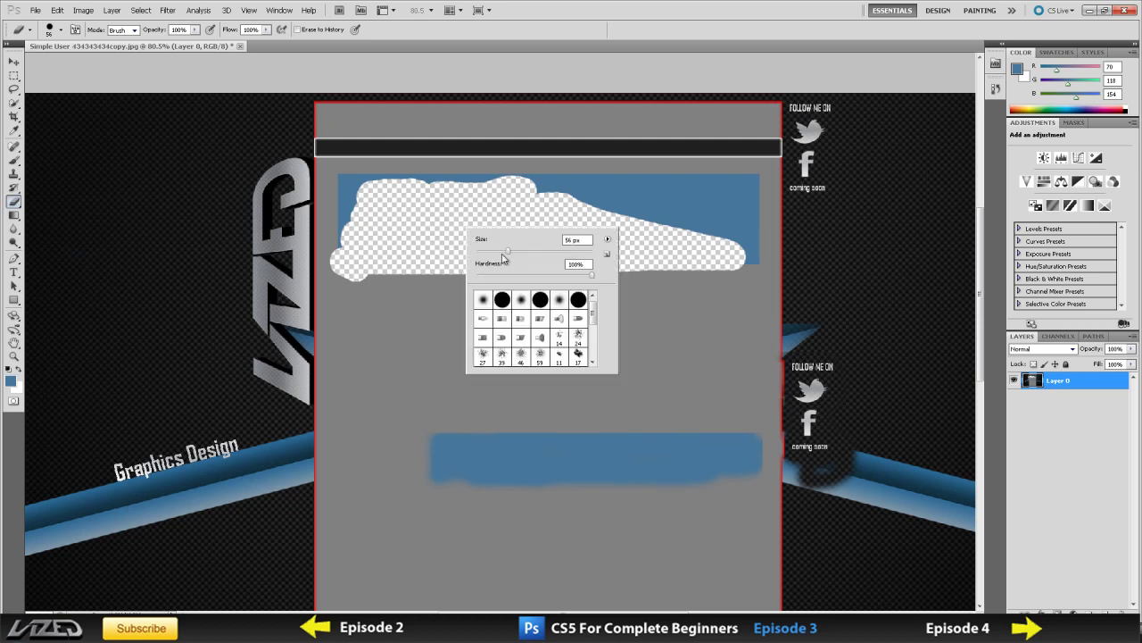
drag(508, 252, 518, 253)
mouse_move(589, 279)
mouse_down()
mouse_move(527, 277)
mouse_move(558, 277)
mouse_up()
drag(566, 189, 626, 191)
Step: Soften the eraser further and erase soft blue strokes plus a round grey patch
right_click(555, 243)
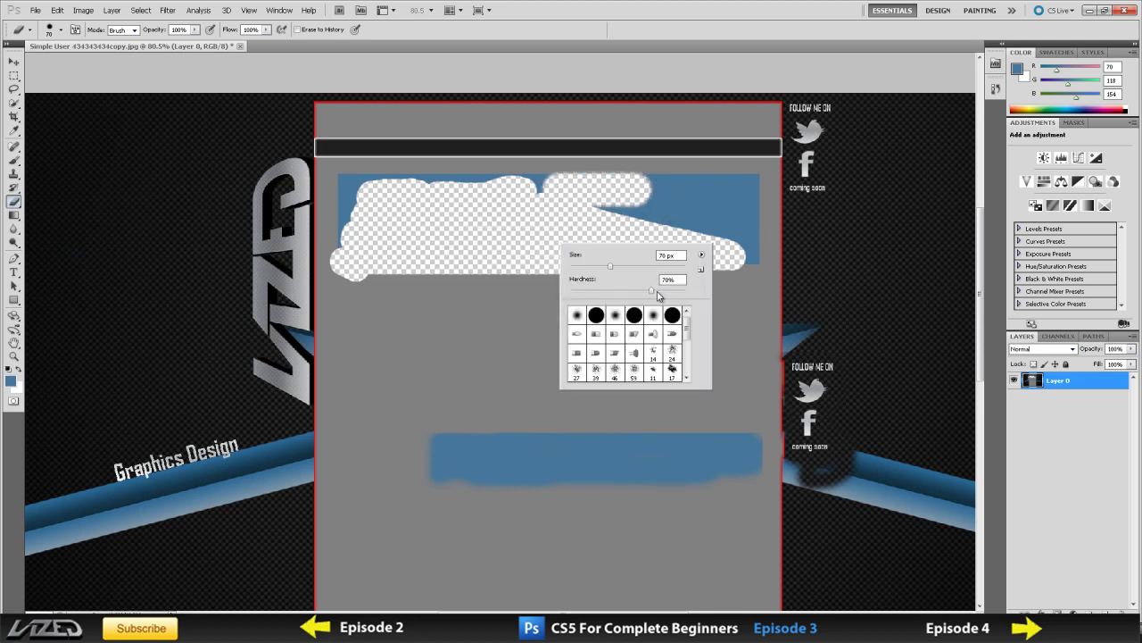
drag(657, 294, 582, 295)
mouse_move(617, 235)
mouse_down()
mouse_move(708, 211)
mouse_move(675, 199)
mouse_move(640, 235)
mouse_move(718, 254)
mouse_move(739, 203)
mouse_move(755, 262)
mouse_move(663, 324)
mouse_move(554, 317)
mouse_up()
right_click(546, 279)
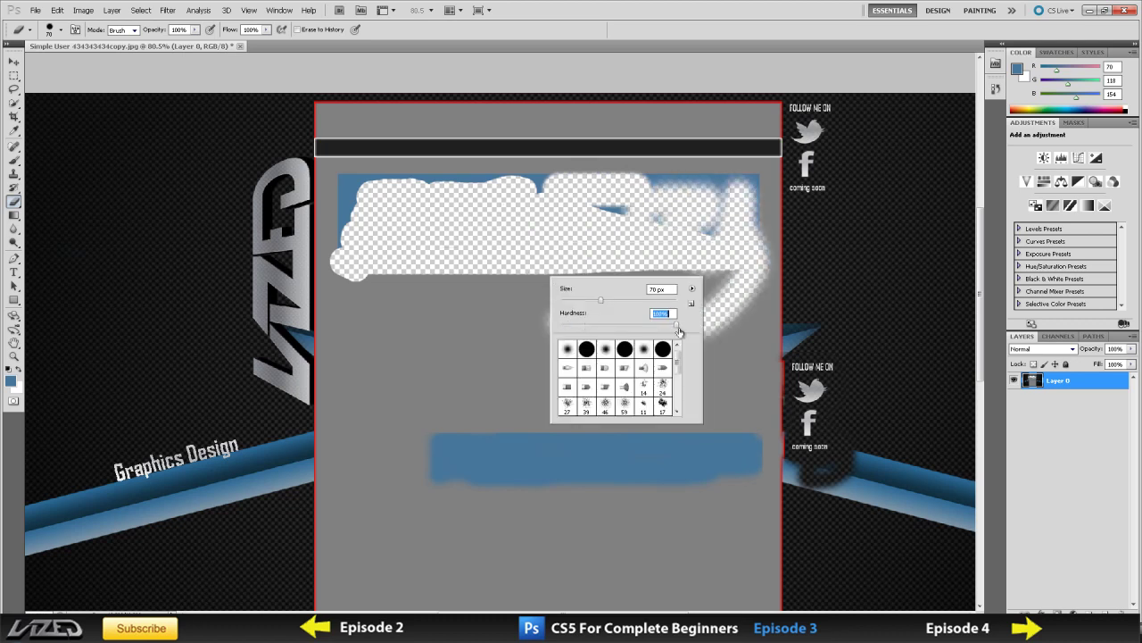
click(548, 377)
mouse_move(546, 375)
mouse_down()
mouse_move(492, 358)
mouse_move(521, 327)
mouse_move(508, 365)
mouse_move(521, 336)
mouse_move(518, 356)
mouse_move(487, 331)
mouse_up()
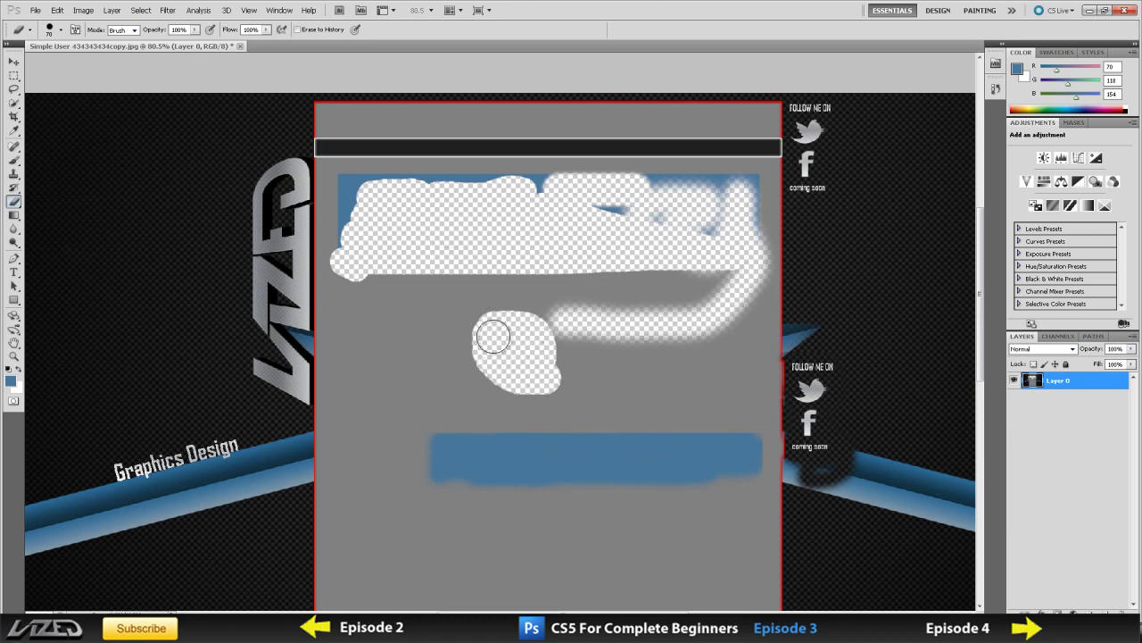
Step: Erase faint strokes with eraser flow at 77% and 16%, then raise flow to about 78%
click(266, 30)
drag(261, 44, 216, 45)
mouse_move(399, 426)
mouse_down()
mouse_move(399, 347)
mouse_move(355, 333)
mouse_move(355, 402)
mouse_move(373, 432)
mouse_move(379, 338)
mouse_move(385, 413)
mouse_move(362, 420)
mouse_move(357, 368)
mouse_move(369, 349)
mouse_move(382, 359)
mouse_move(409, 295)
mouse_move(383, 294)
mouse_move(379, 375)
mouse_move(422, 419)
mouse_move(423, 308)
mouse_move(375, 431)
mouse_up()
scroll(408, 482, down, 3)
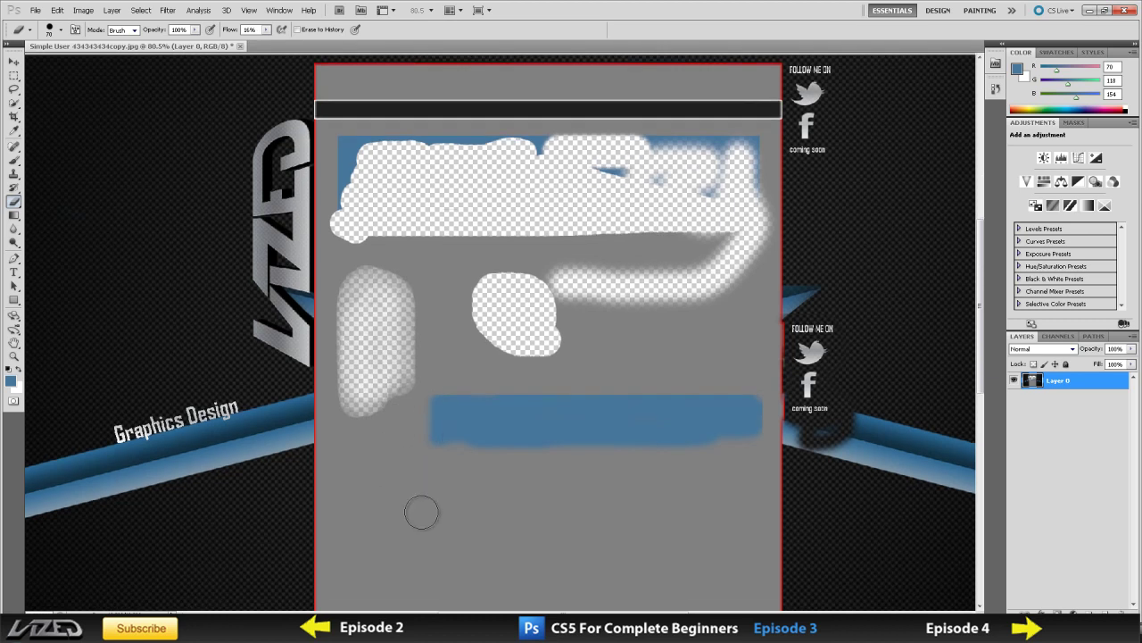
mouse_move(421, 512)
mouse_down()
mouse_move(555, 513)
mouse_move(438, 513)
mouse_move(527, 507)
mouse_move(525, 490)
mouse_move(505, 490)
mouse_move(470, 510)
mouse_move(469, 490)
mouse_move(482, 486)
mouse_up()
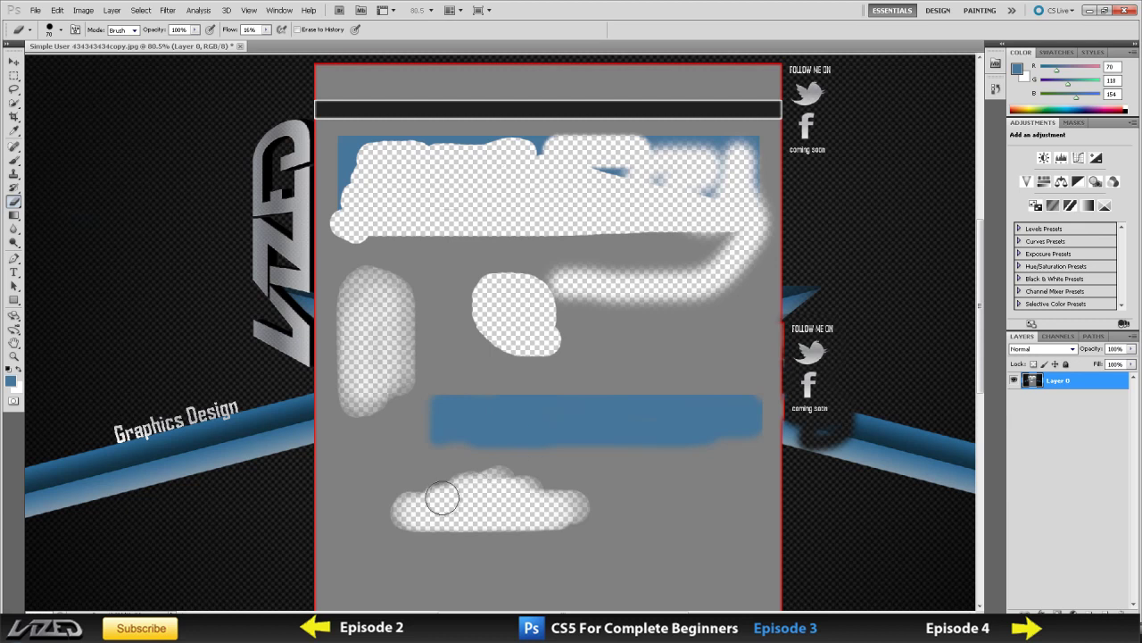
drag(266, 30, 306, 42)
Step: Erase a barely visible stroke at 1% opacity, then a diagonal stroke at 69%
click(193, 30)
drag(191, 40, 134, 39)
drag(610, 474, 670, 484)
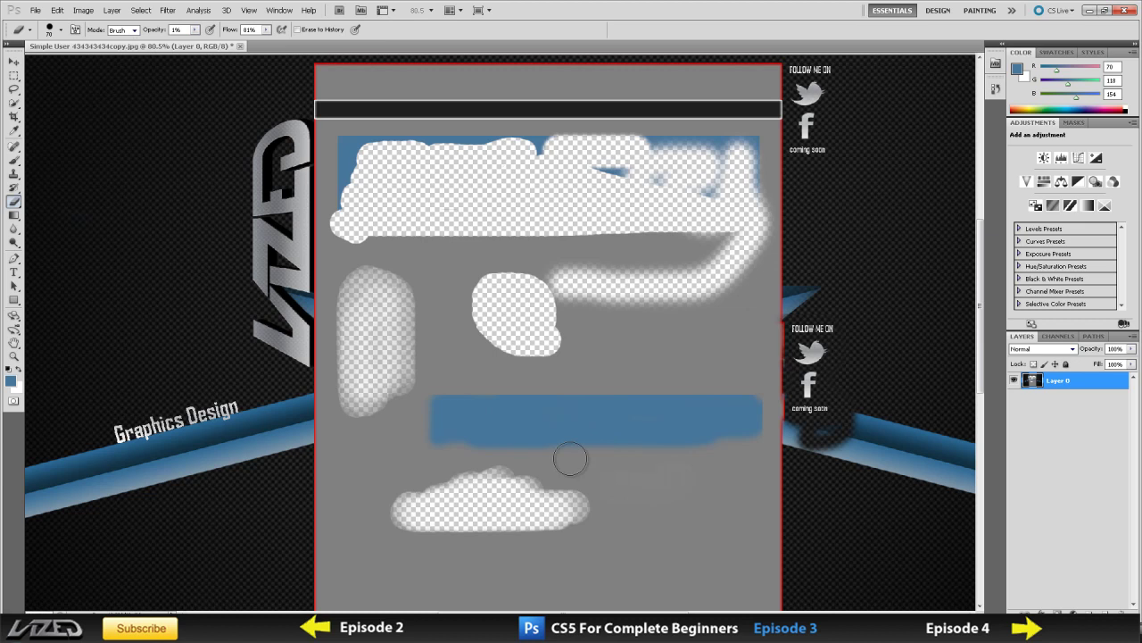
click(195, 29)
drag(221, 42, 239, 44)
mouse_move(701, 498)
mouse_down()
mouse_move(609, 419)
mouse_move(526, 379)
mouse_move(459, 418)
mouse_move(568, 406)
mouse_move(608, 346)
mouse_move(540, 412)
mouse_move(603, 377)
mouse_move(526, 416)
mouse_move(571, 398)
mouse_move(593, 368)
mouse_move(502, 427)
mouse_move(544, 396)
mouse_move(533, 412)
mouse_move(539, 400)
mouse_move(505, 414)
mouse_move(420, 492)
mouse_move(554, 377)
mouse_move(354, 464)
mouse_move(462, 347)
mouse_move(401, 442)
mouse_up()
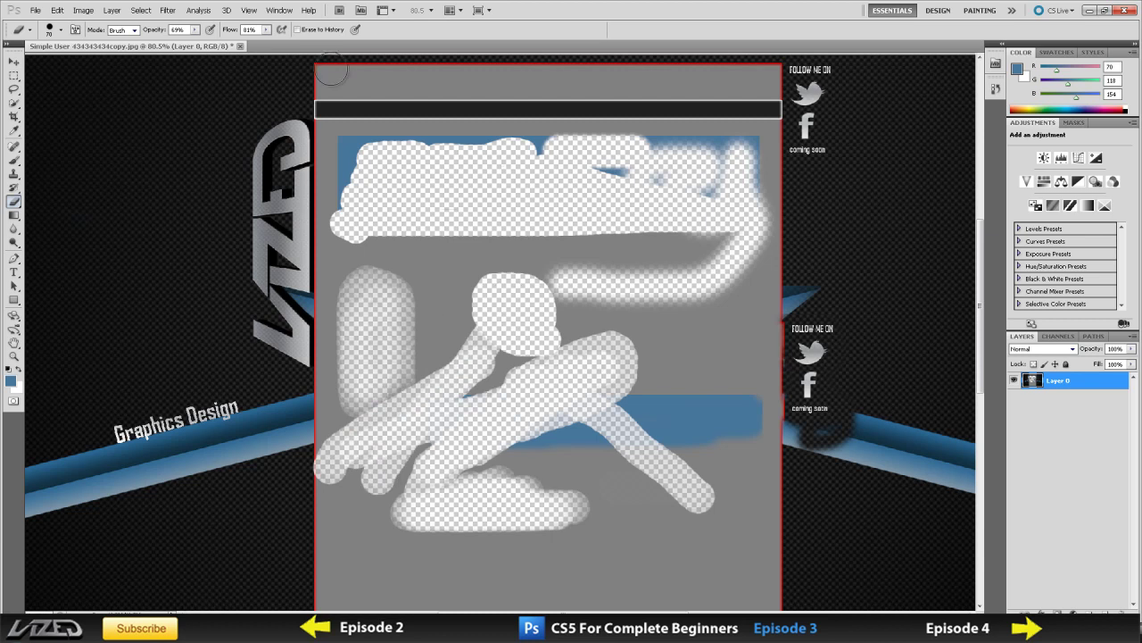
Step: Erase a faint wide band across the bottom at 25% opacity and 40% flow
click(195, 29)
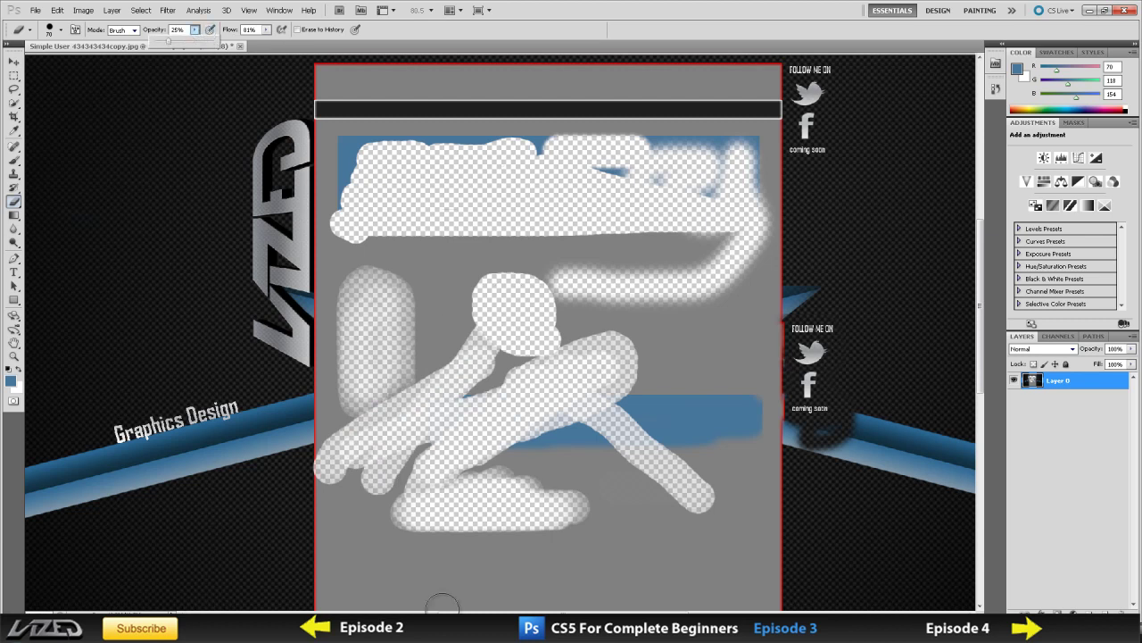
scroll(459, 553, down, 3)
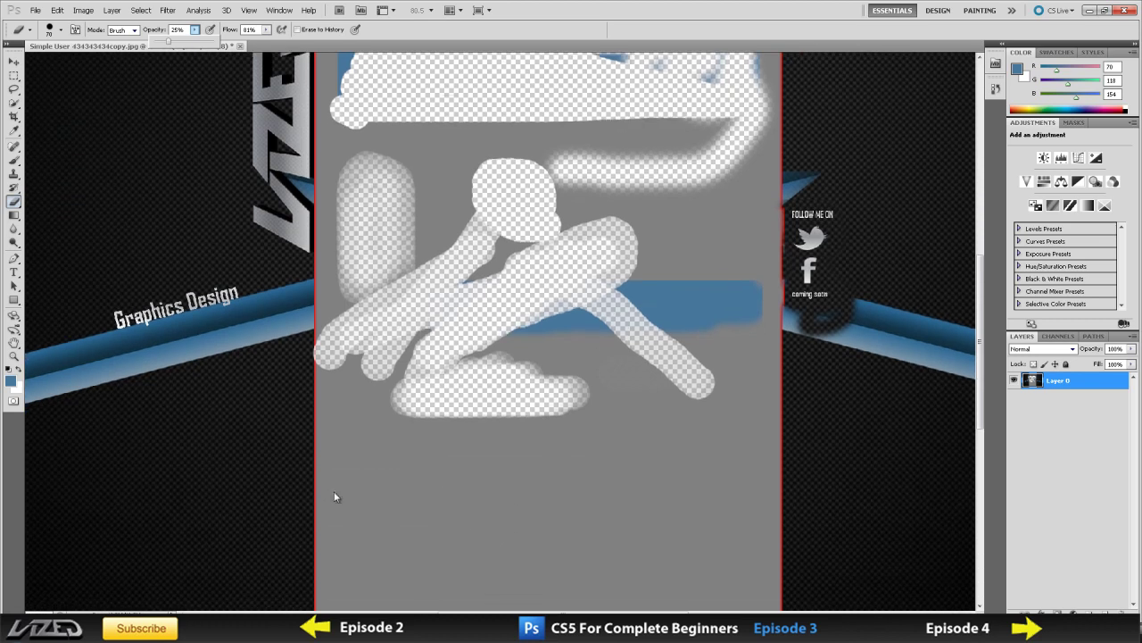
click(266, 31)
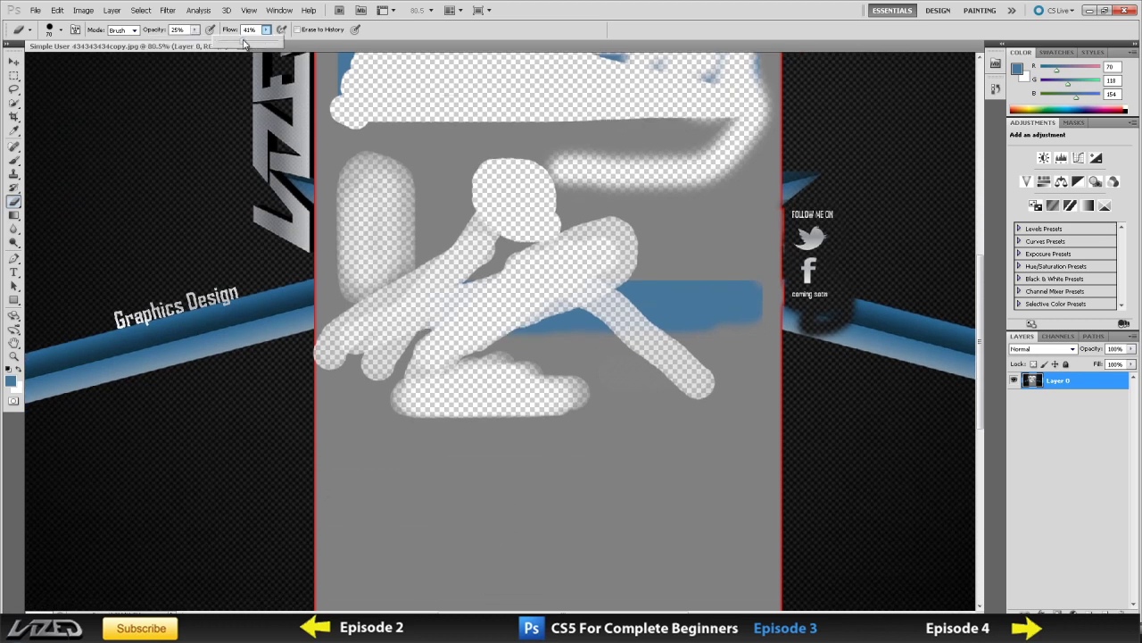
mouse_move(303, 515)
mouse_down()
mouse_move(818, 514)
mouse_move(794, 545)
mouse_move(726, 526)
mouse_move(485, 526)
mouse_move(369, 527)
mouse_move(277, 548)
mouse_move(337, 558)
mouse_move(759, 547)
mouse_up()
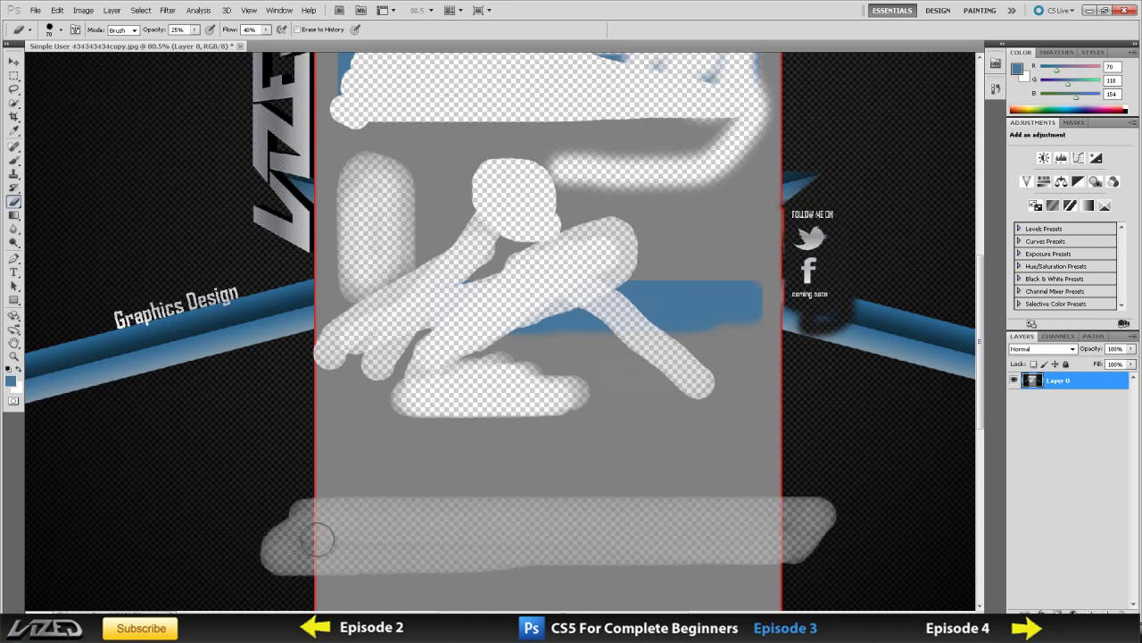